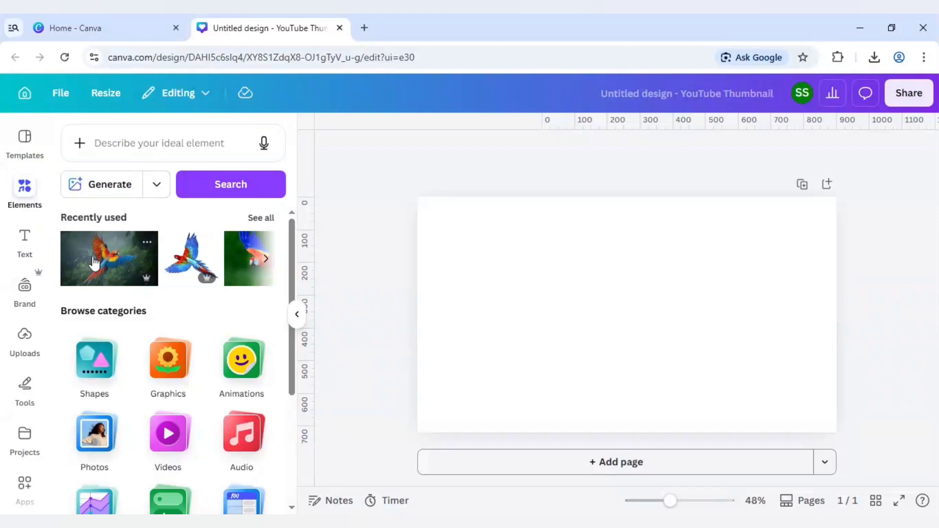
Place the recently used flying macaw photo on the page and enlarge it to cover almost the whole canvas
click(147, 243)
click(106, 276)
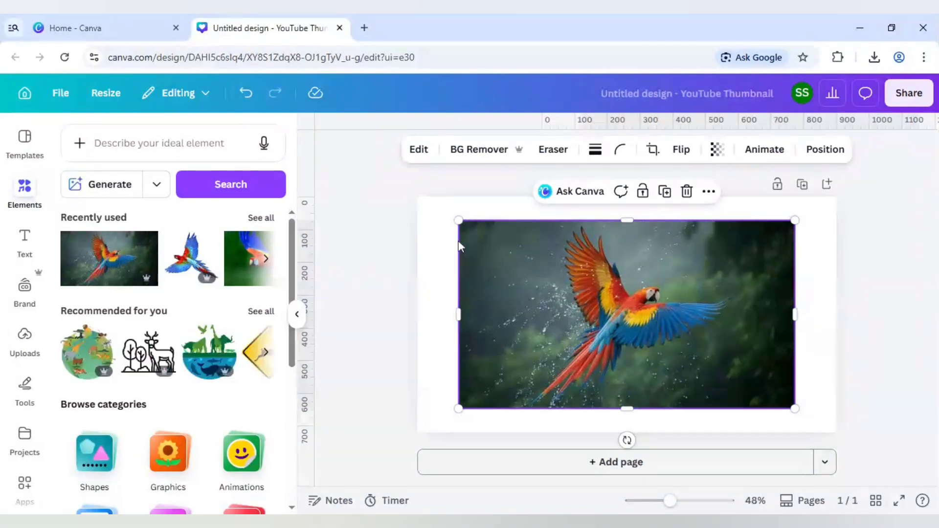
drag(455, 222, 433, 206)
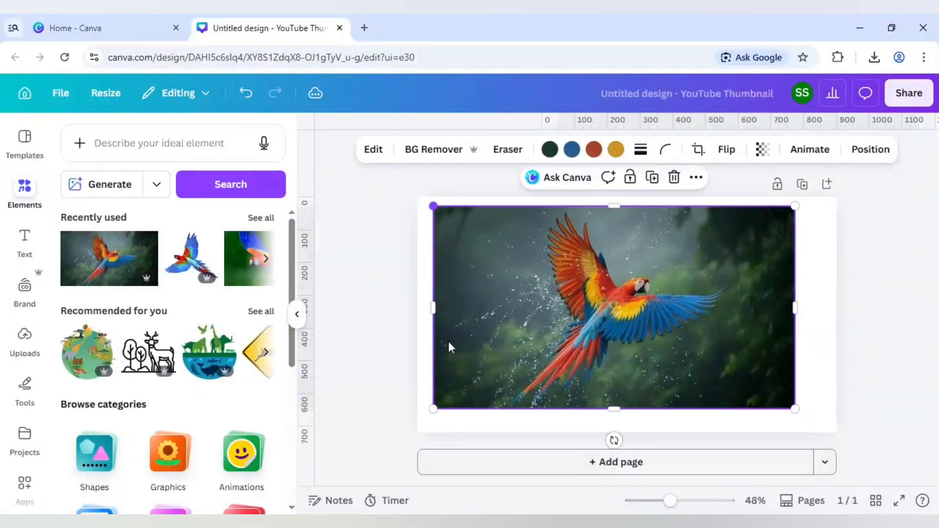
drag(433, 412, 391, 439)
drag(553, 343, 594, 341)
drag(837, 206, 854, 196)
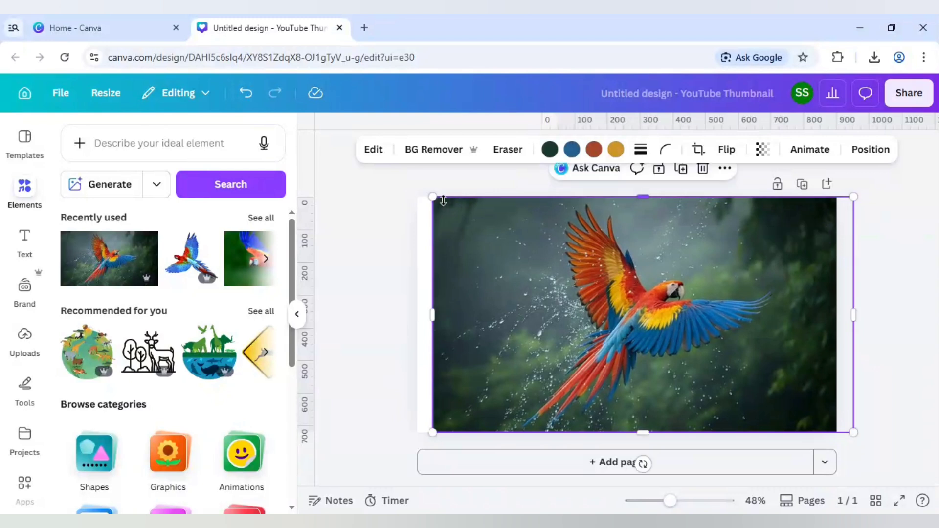
drag(431, 197, 424, 193)
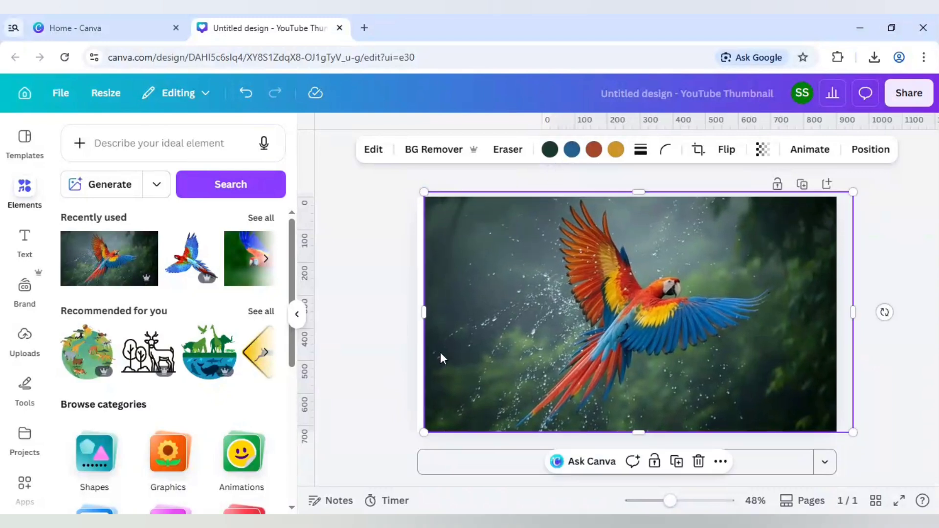
click(388, 318)
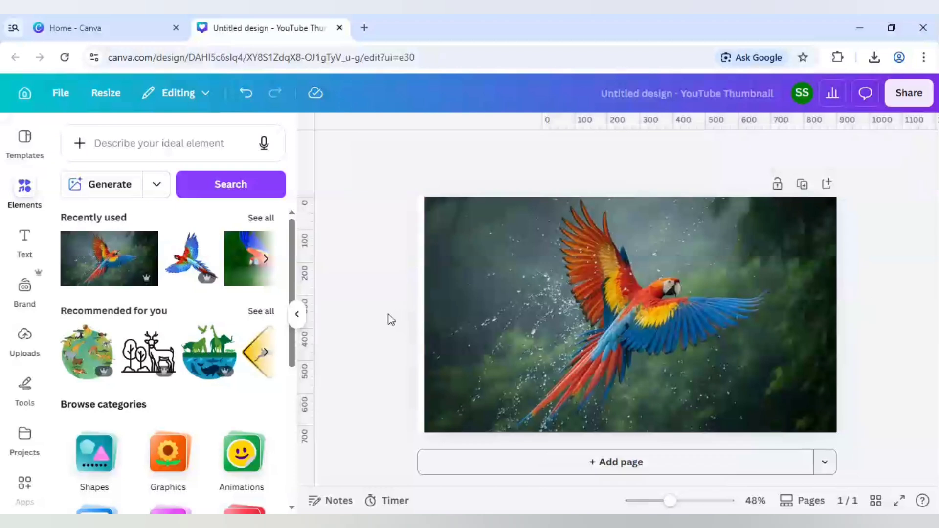
Add a heading over the photo that reads "MACAW"
click(25, 239)
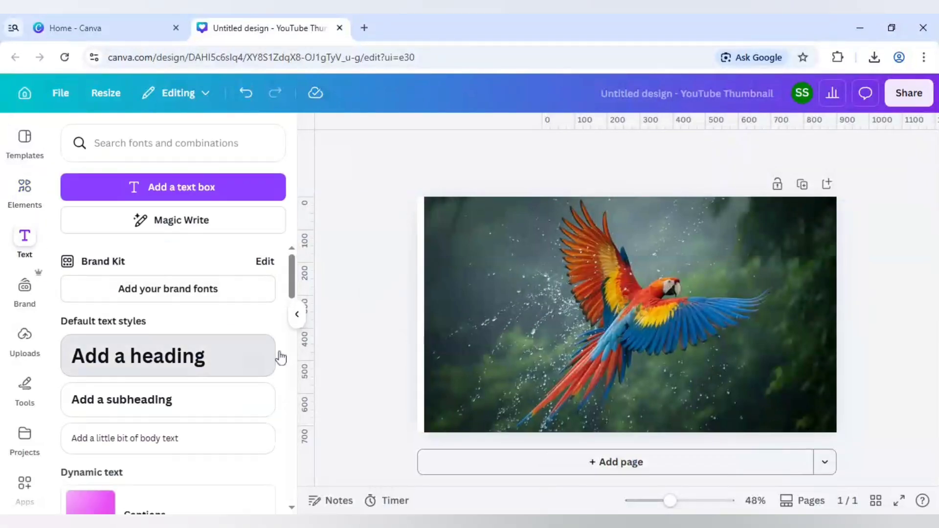
click(273, 357)
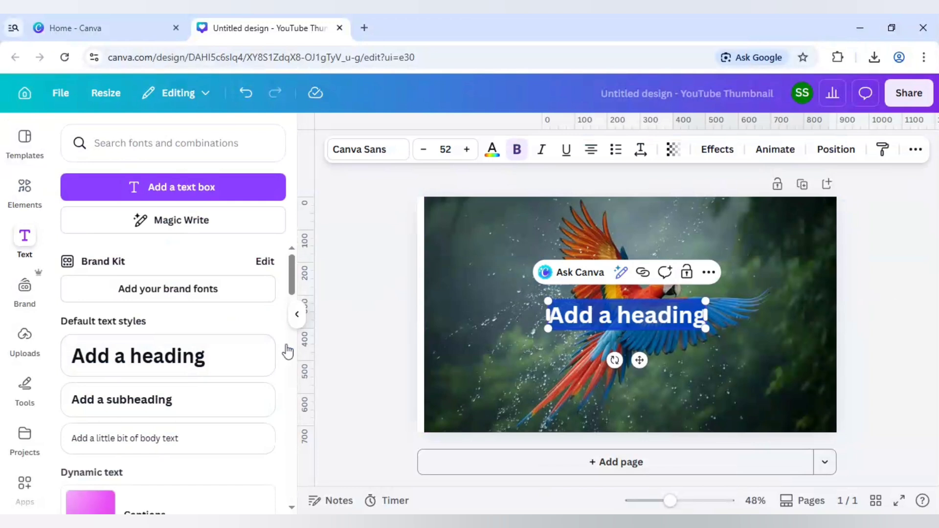
text(MACA)
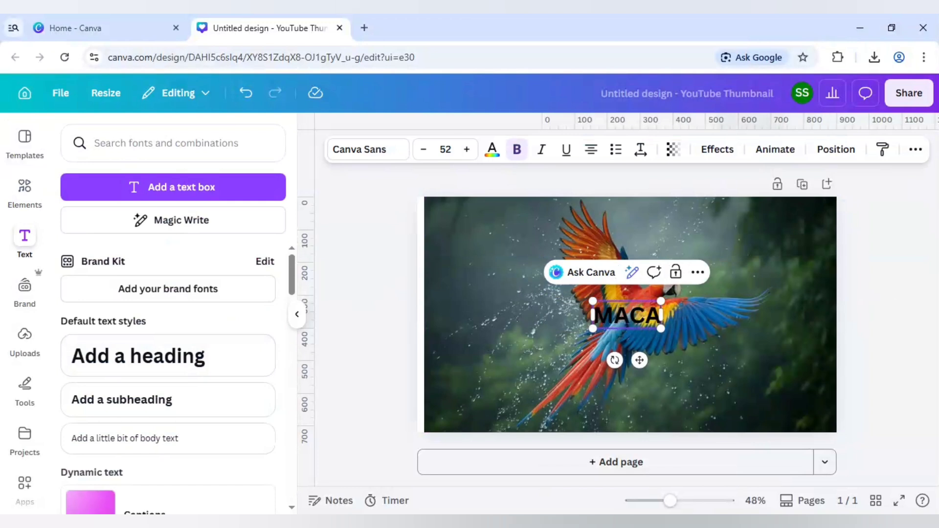
text(W)
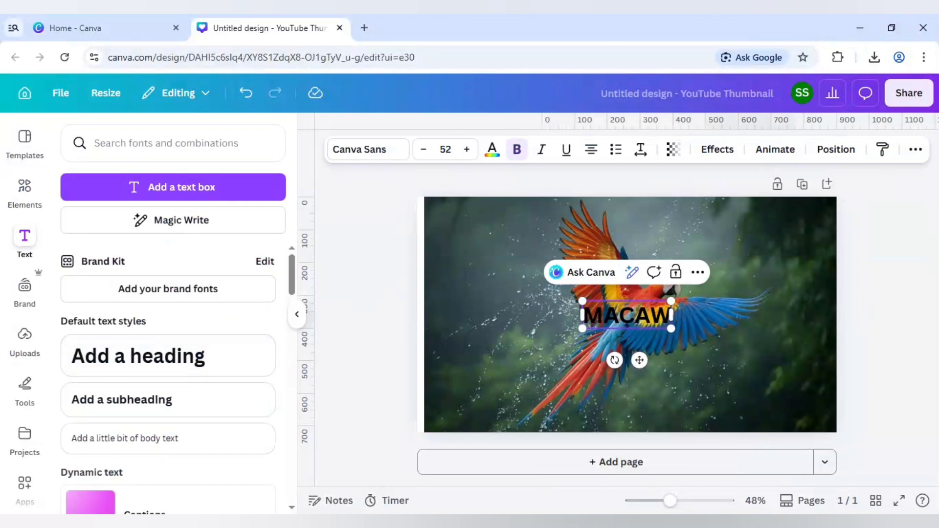
Enlarge the MACAW heading to about size 105 and change its font to Anton
click(566, 338)
click(605, 322)
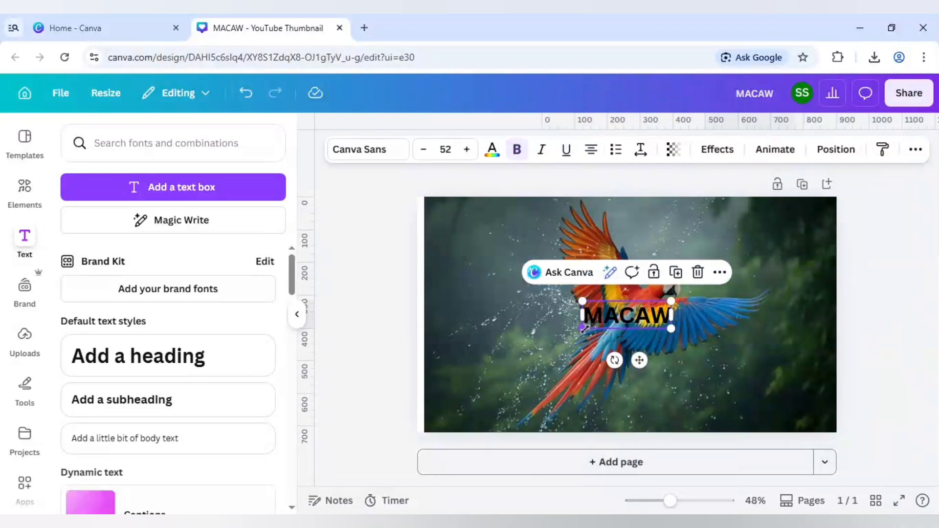
drag(506, 370, 491, 356)
click(381, 150)
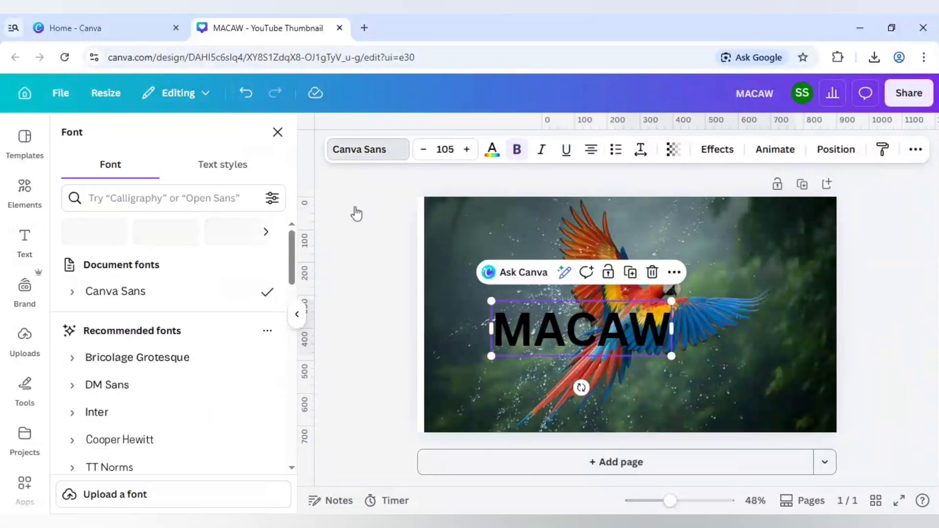
scroll(146, 386, down, 3)
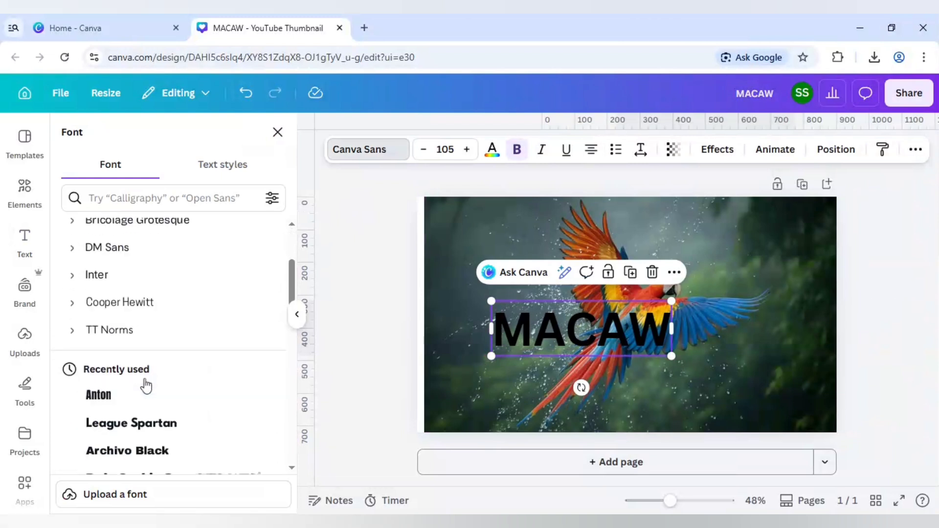
click(132, 394)
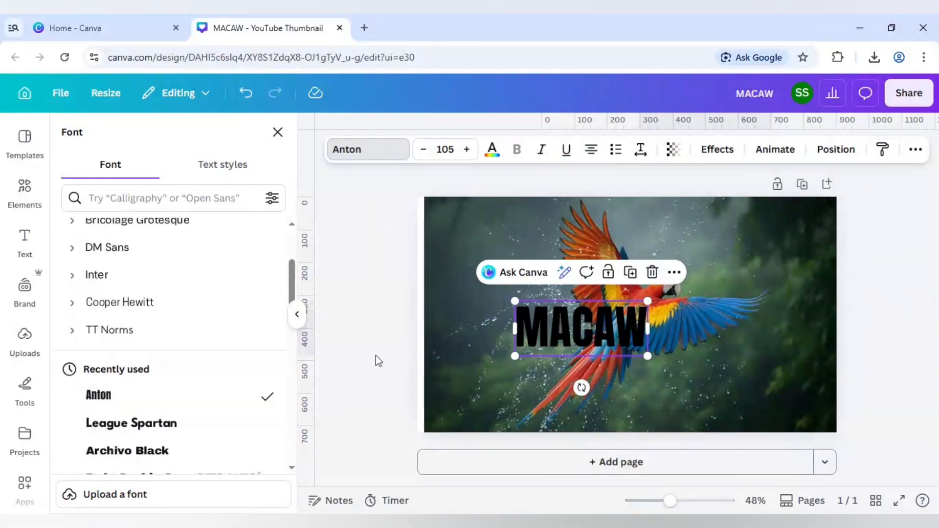
Set the MACAW heading's font size to 230 and move it to the middle of the photo, over the bird
click(446, 150)
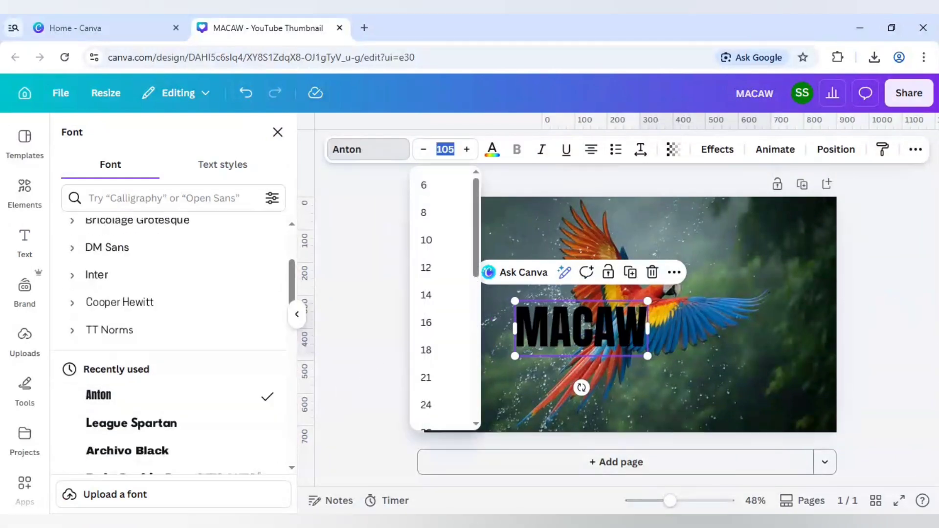
text(230)
key(Return)
drag(628, 335, 687, 340)
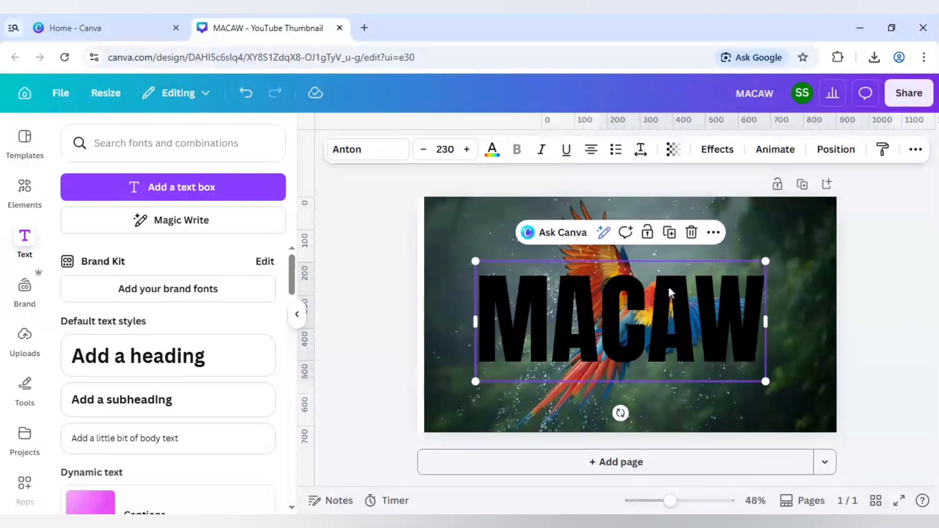
Lower the MACAW heading's transparency to 68 to check its placement over the bird, and set it back to 100
click(673, 149)
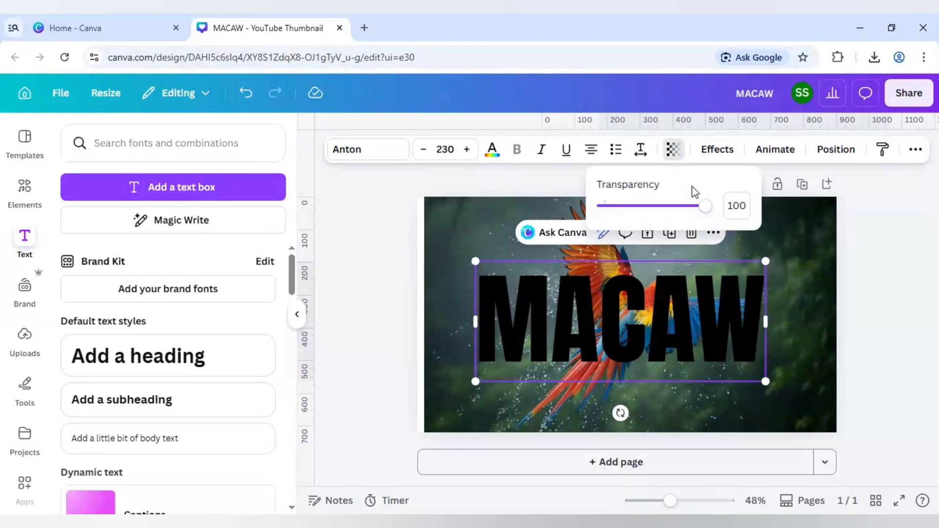
drag(706, 206, 679, 215)
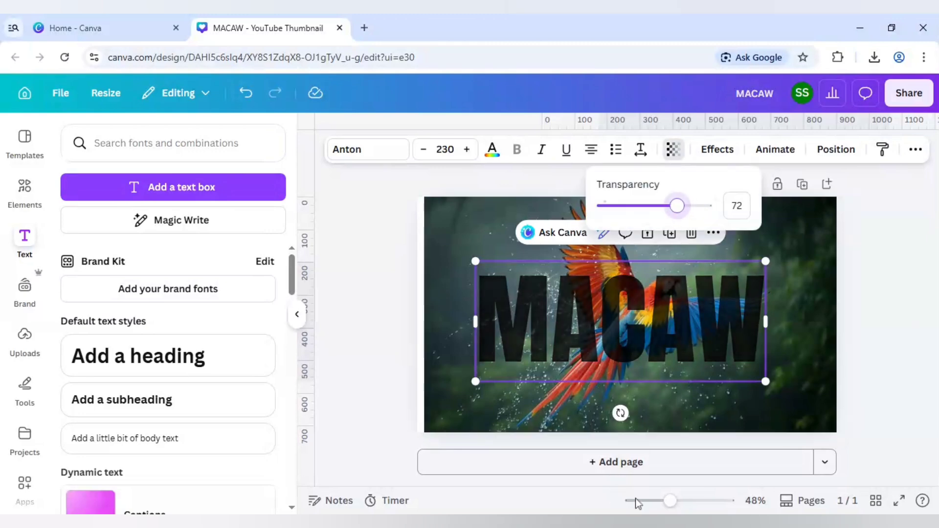
click(681, 502)
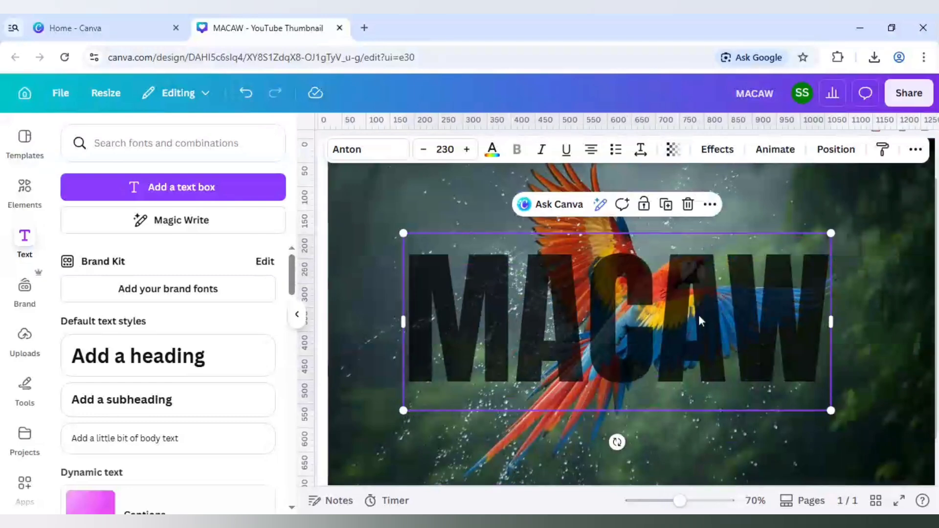
drag(680, 501, 669, 502)
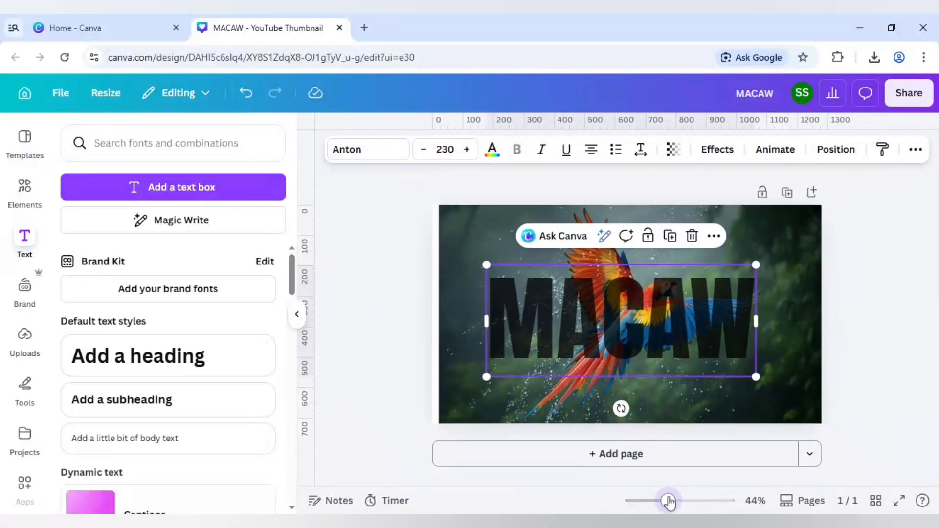
click(434, 302)
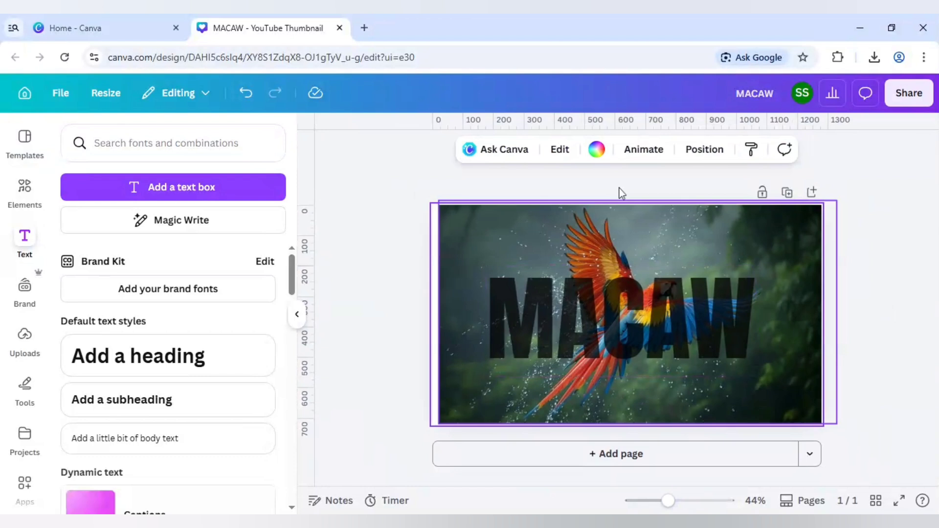
click(656, 325)
click(673, 150)
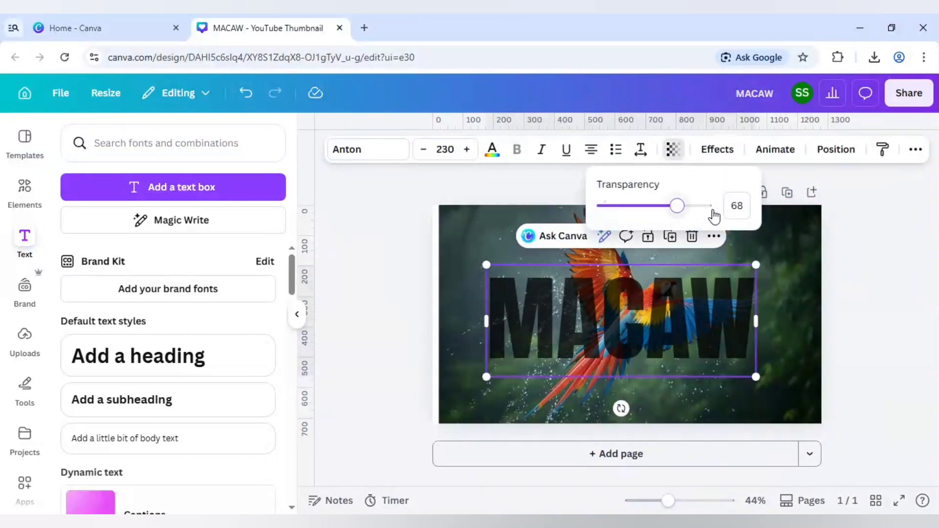
click(711, 206)
Apply the Outline effect to the MACAW heading with a thickness of 25 and white as the outline colour
click(718, 149)
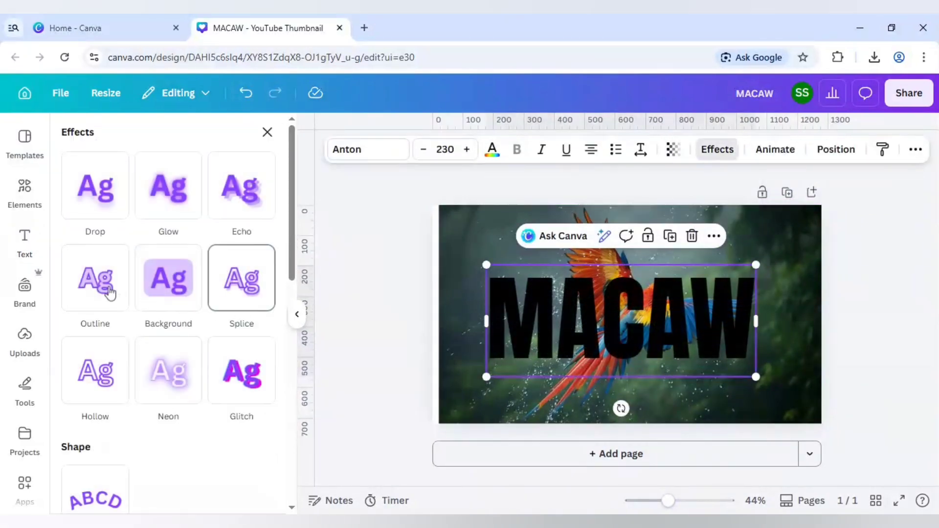
click(111, 294)
click(237, 370)
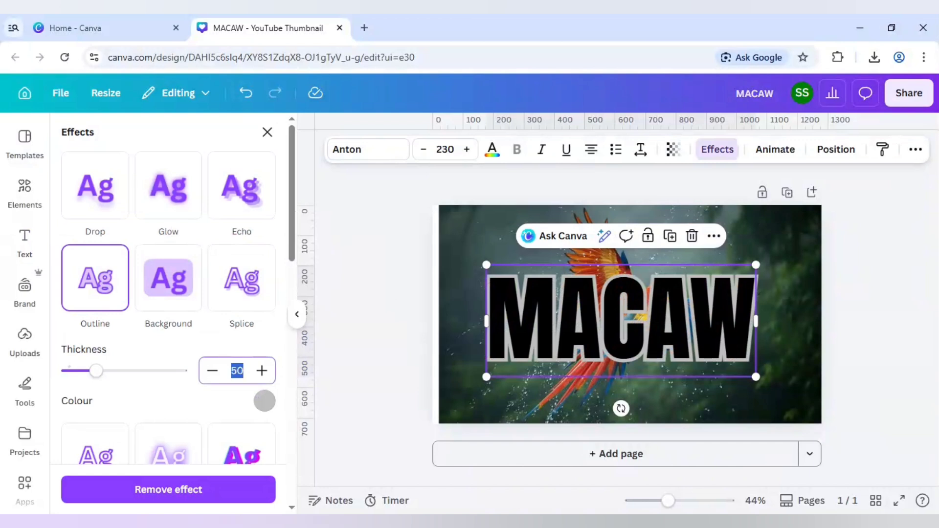
text(25)
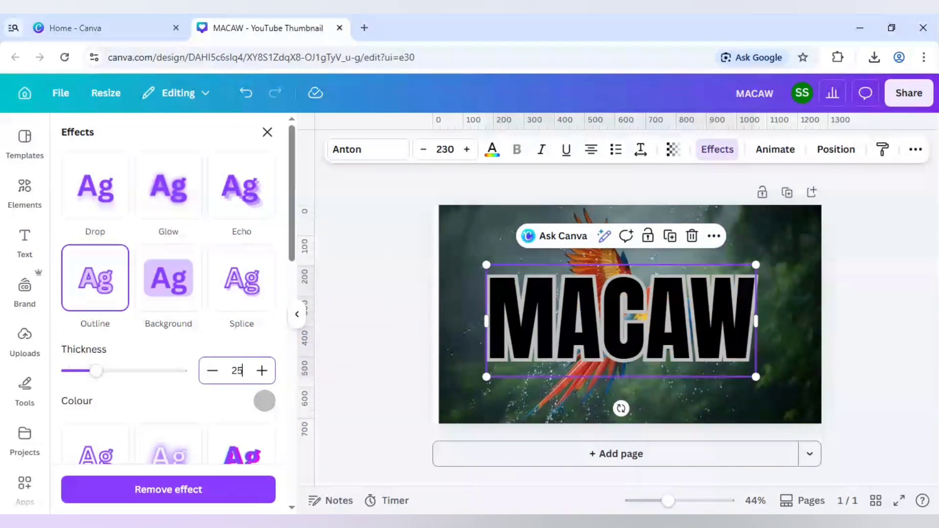
click(270, 402)
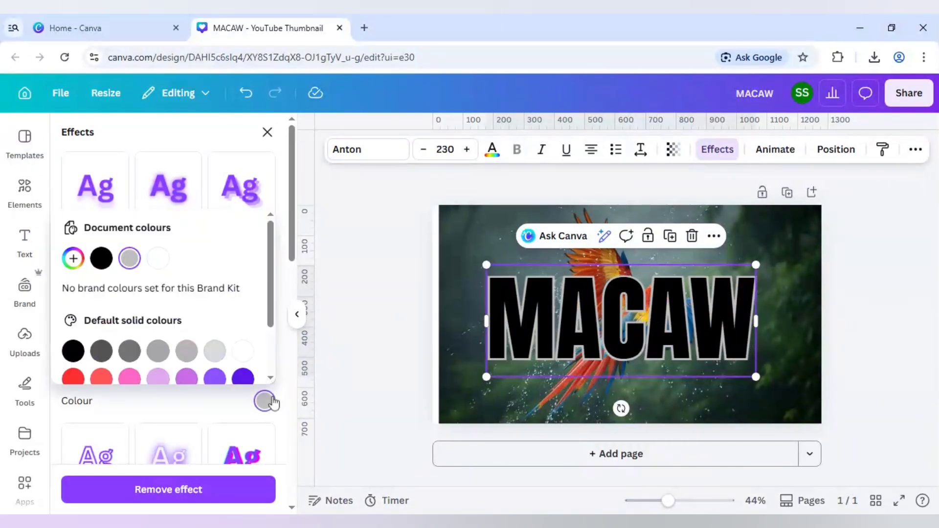
click(157, 259)
key(Escape)
key(Escape)
key(Escape)
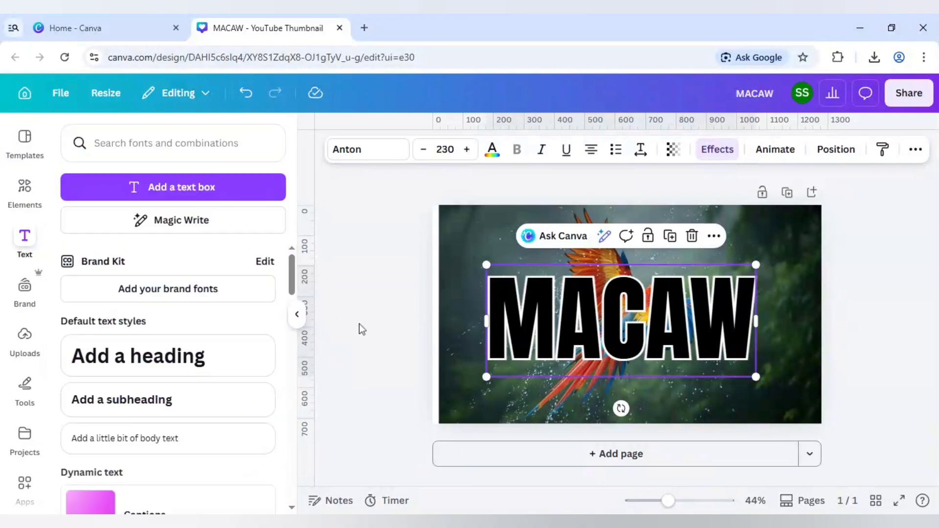
Copy the macaw photo from page 1 and paste it onto a new second page
click(458, 236)
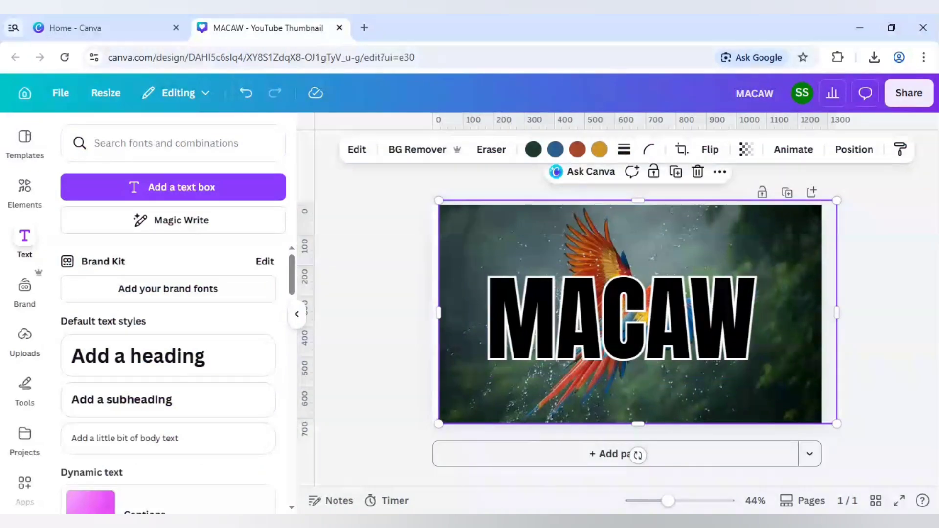
click(513, 461)
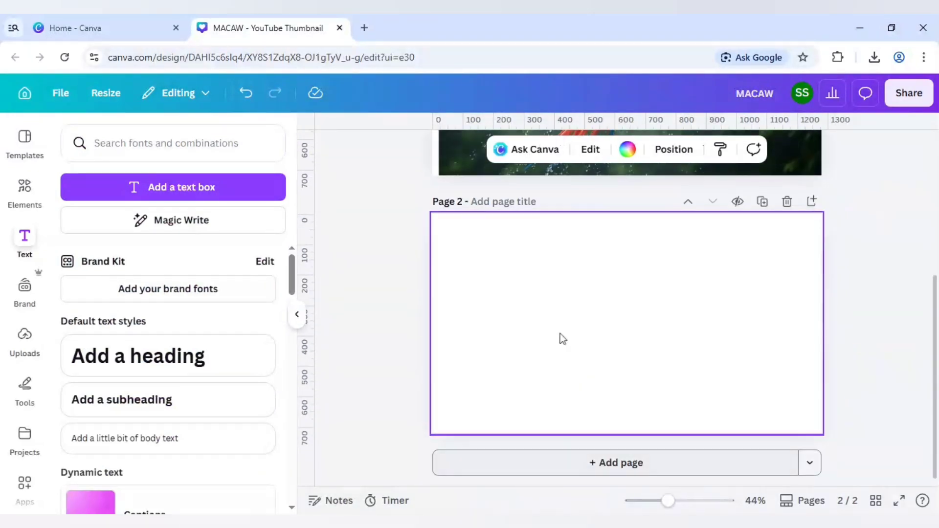
key(ctrl+v)
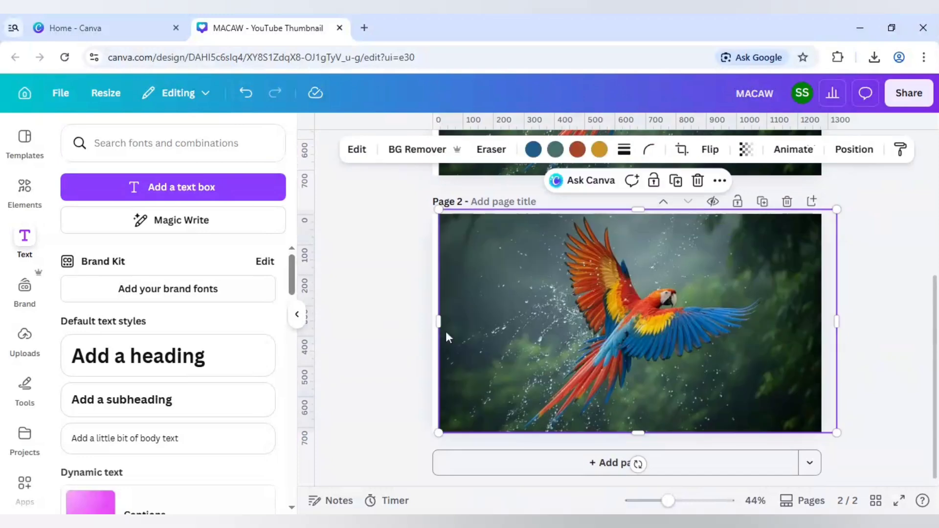
click(389, 330)
Remove the background from the macaw photo on page 1
scroll(389, 330, up, 5)
click(466, 242)
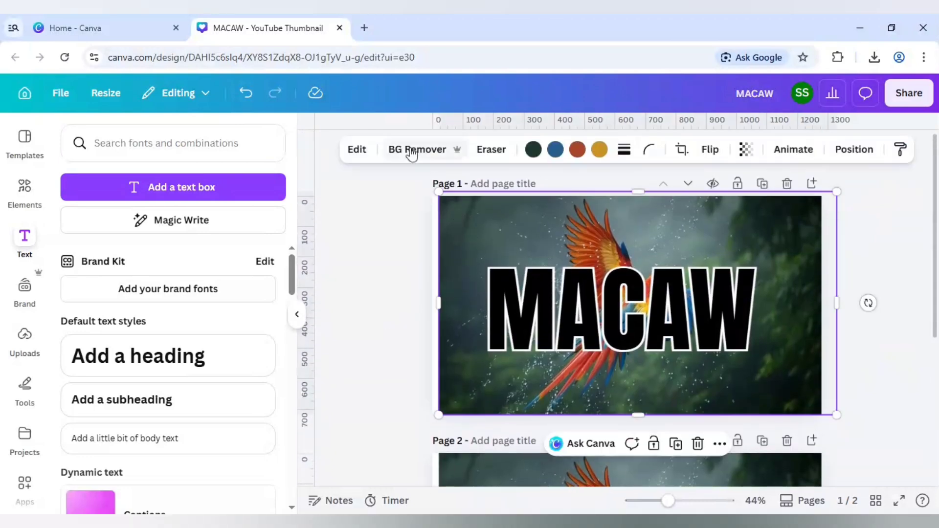
click(412, 153)
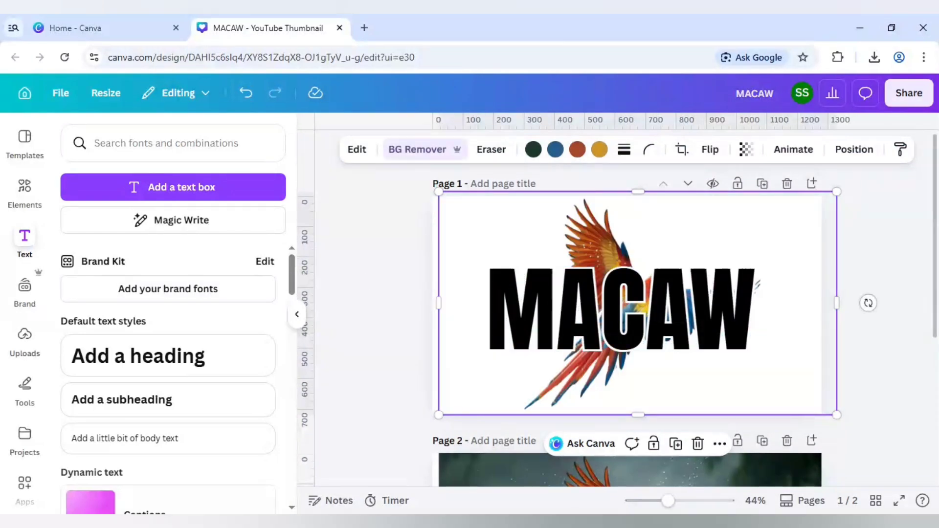
Apply the Custom Duotone filter to the cut-out macaw on page 1
click(350, 156)
scroll(192, 388, down, 7)
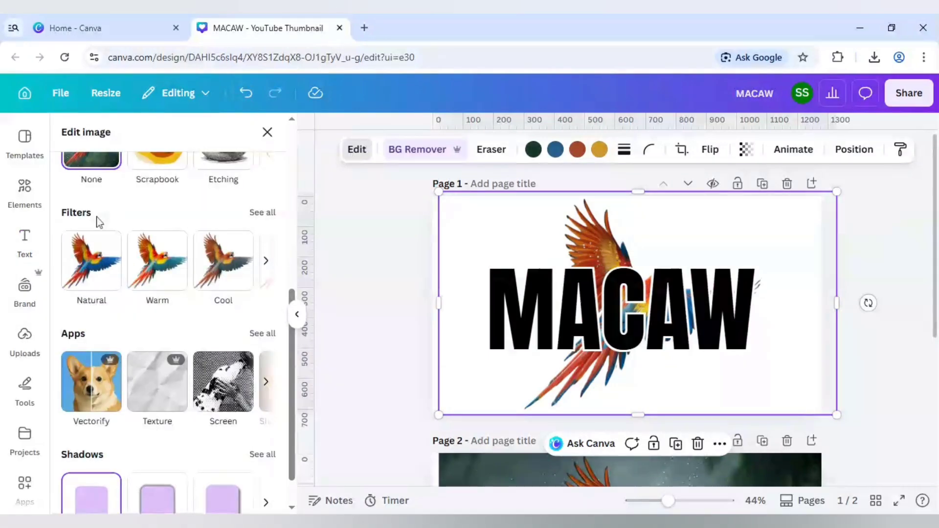
click(263, 212)
scroll(218, 358, down, 1)
scroll(218, 352, down, 15)
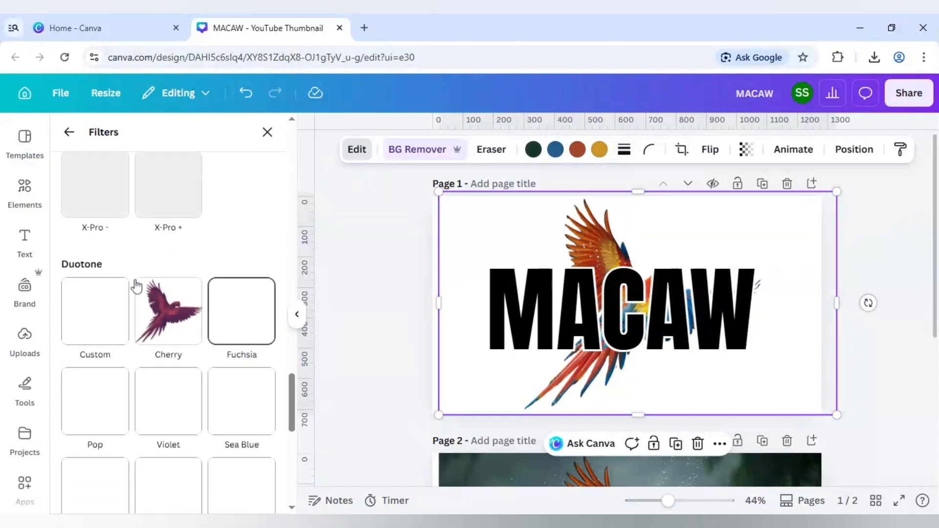
click(97, 323)
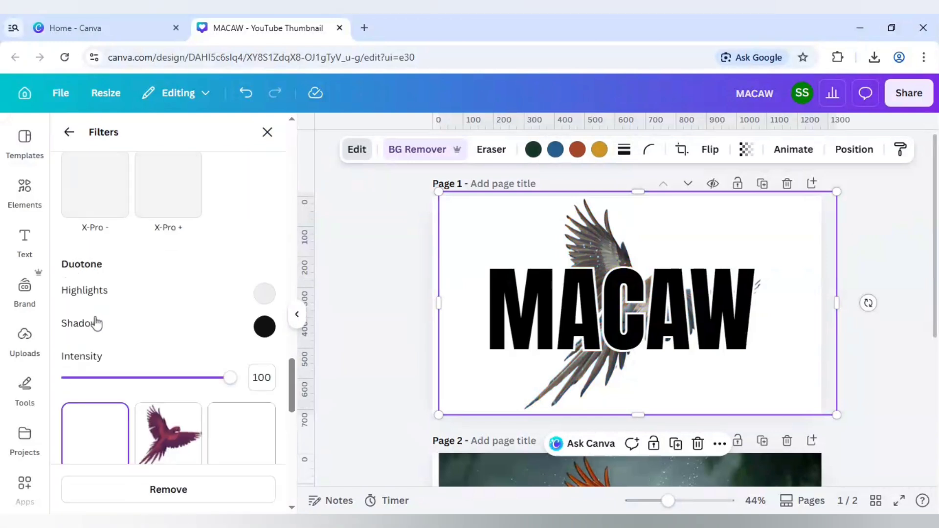
Set both the highlights and the shadows of the macaw's custom duotone to black (#000000)
click(264, 294)
drag(271, 336, 270, 438)
click(247, 329)
click(263, 334)
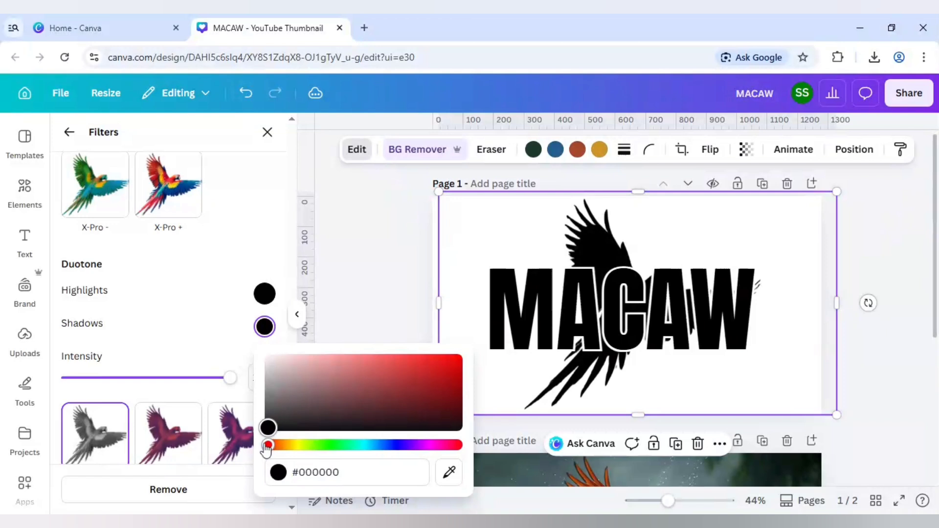
Download only page 1, with the black silhouette and MACAW text, as a PNG
click(371, 293)
click(902, 322)
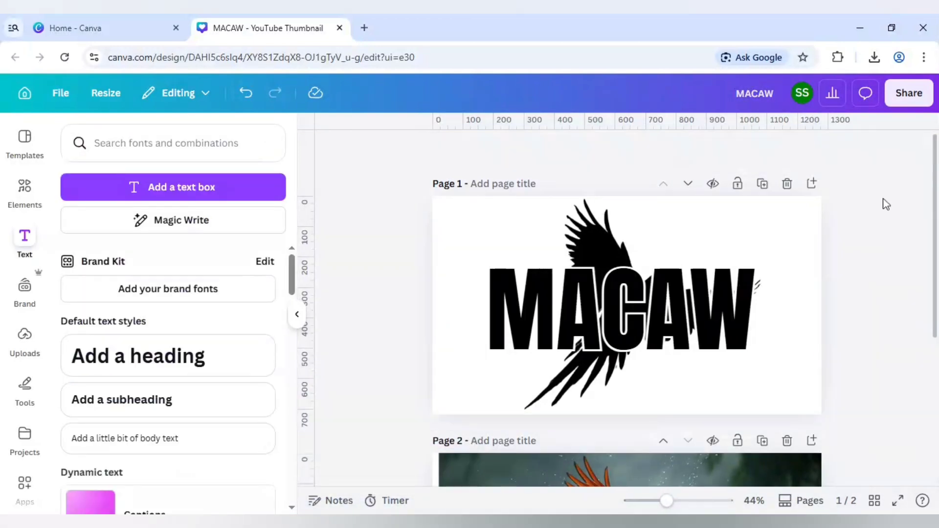
click(902, 102)
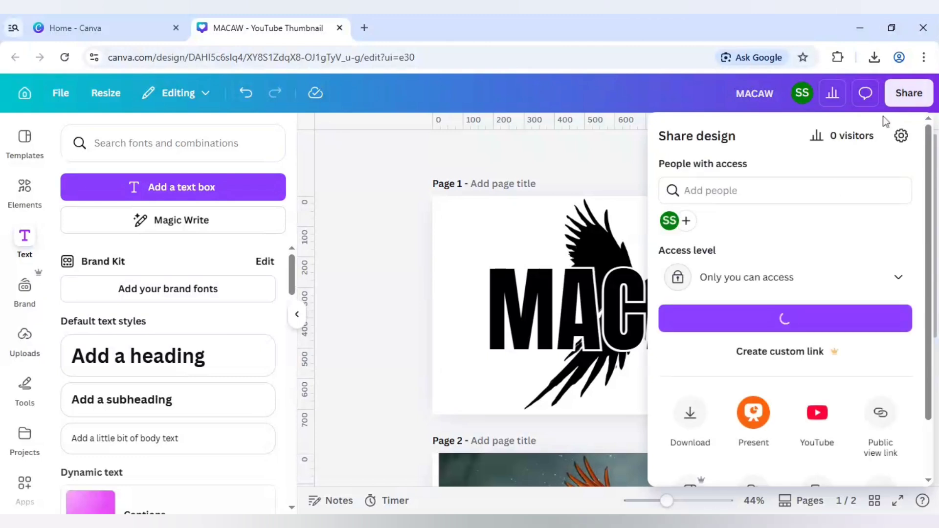
click(701, 419)
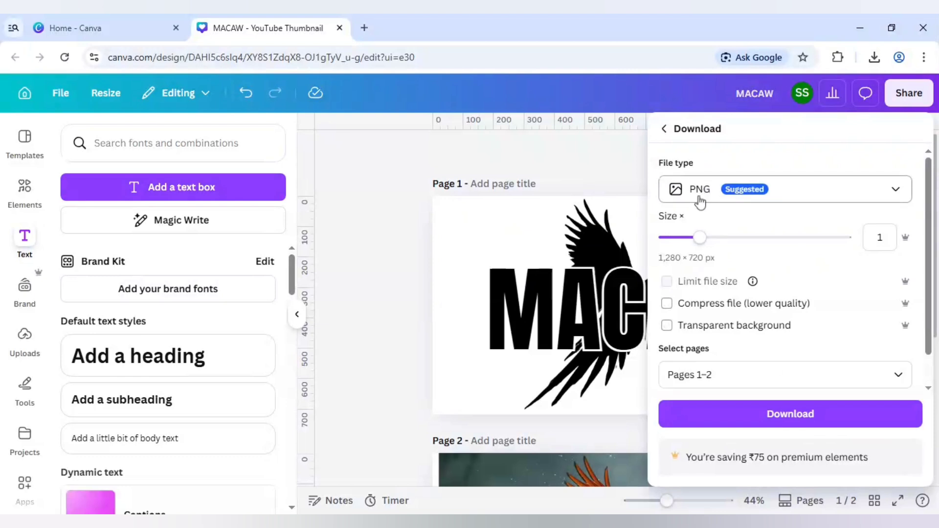
click(747, 375)
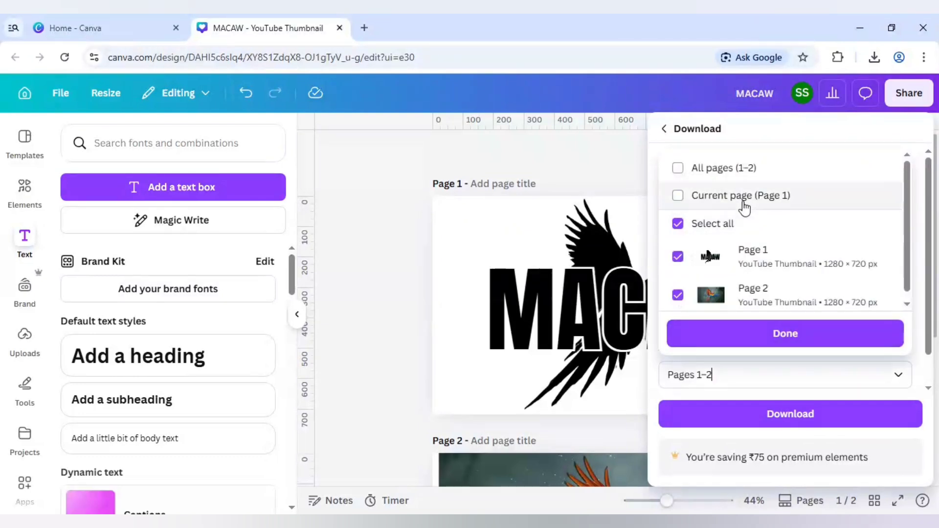
click(743, 194)
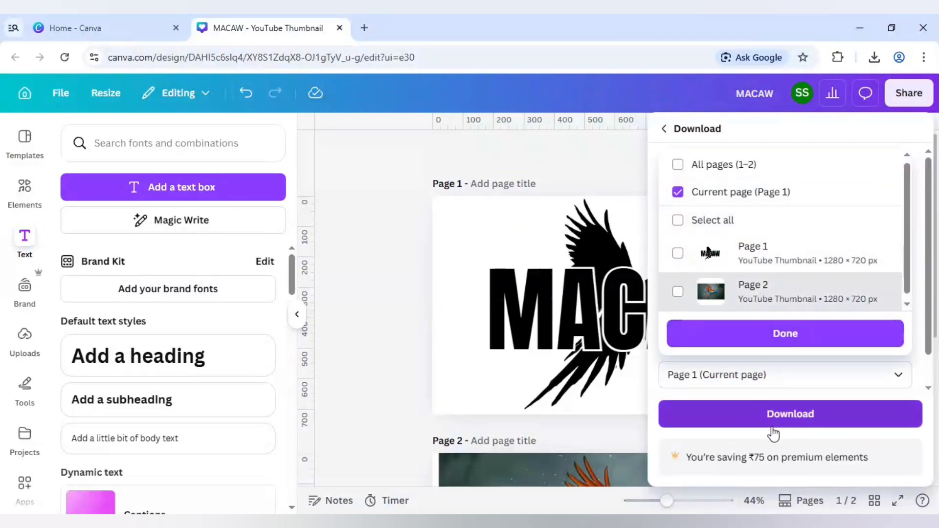
click(774, 421)
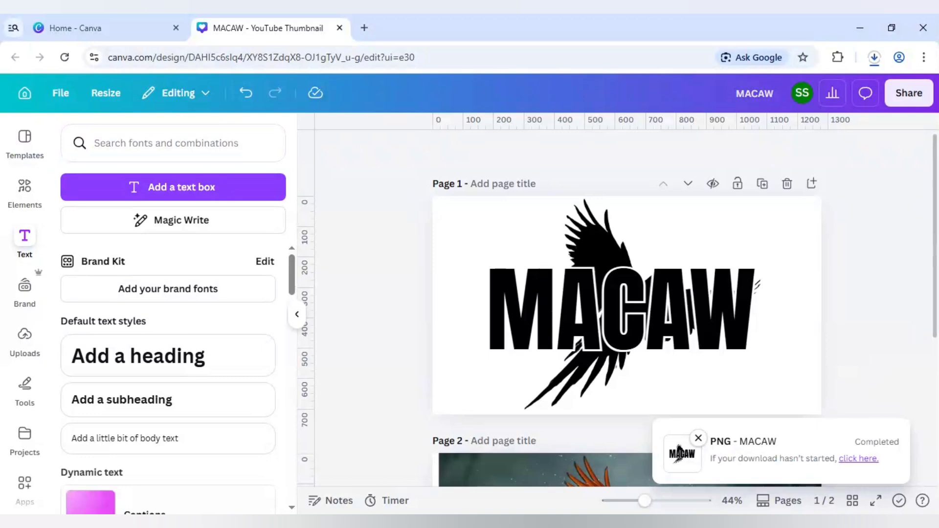
Download only page 2, with the original macaw photo, as a PNG
scroll(870, 357, down, 5)
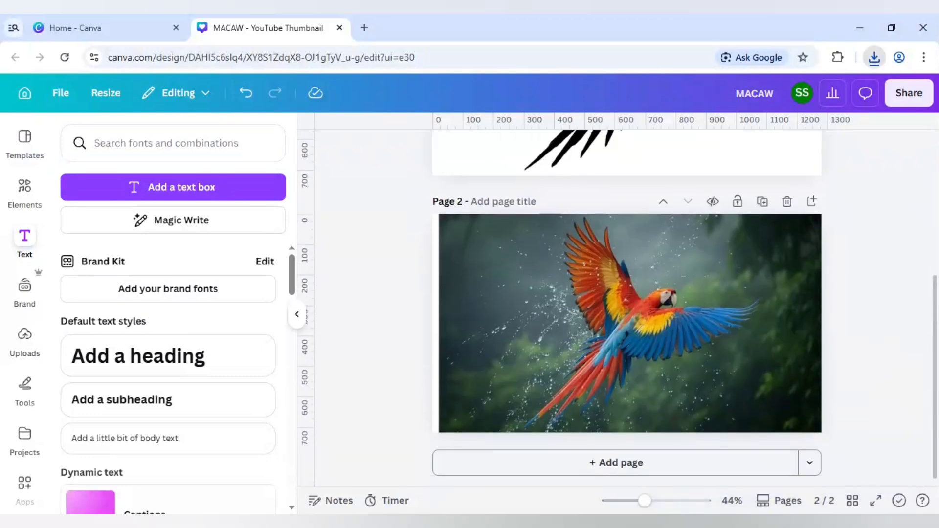
click(909, 93)
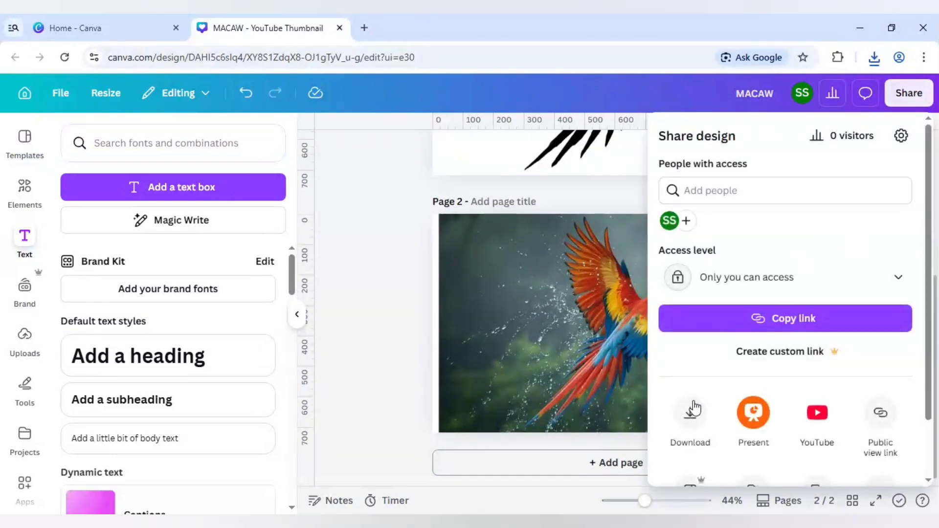
click(694, 408)
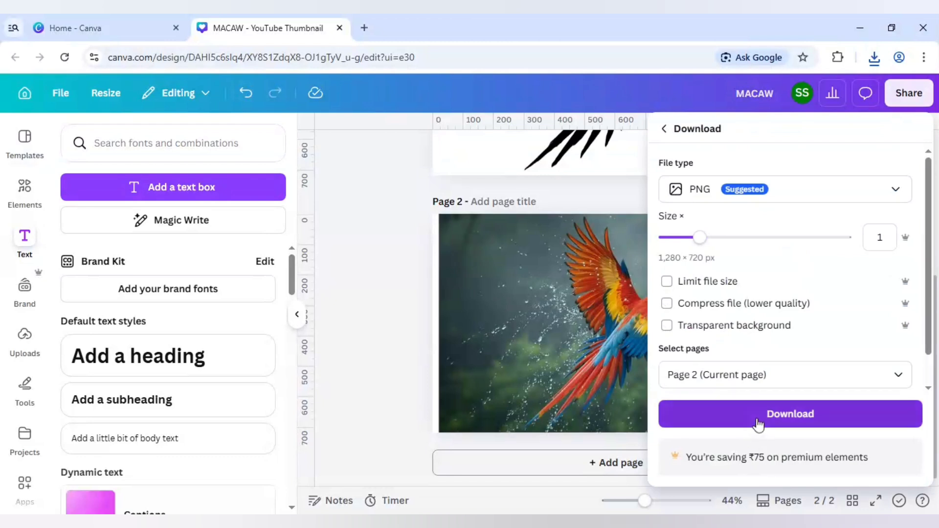
click(759, 425)
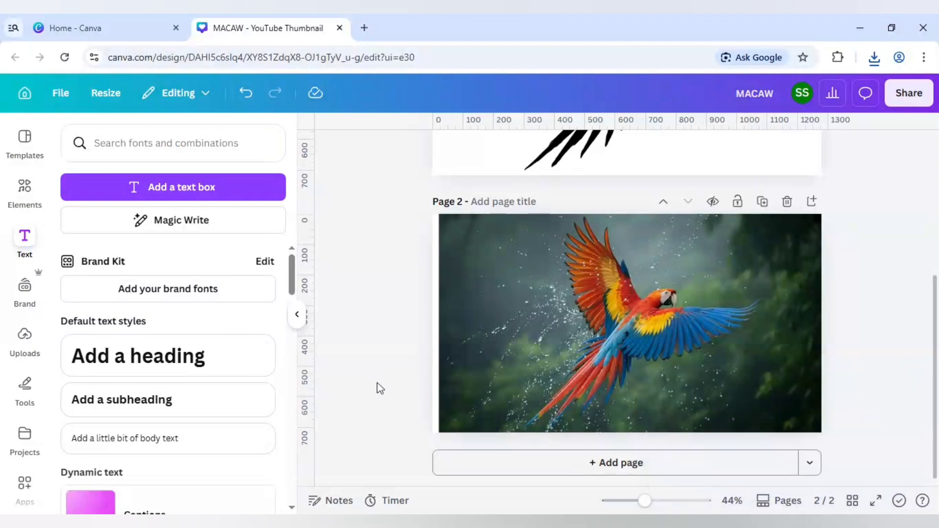
Add a blank third page and place the two downloaded PNG images on it
click(705, 468)
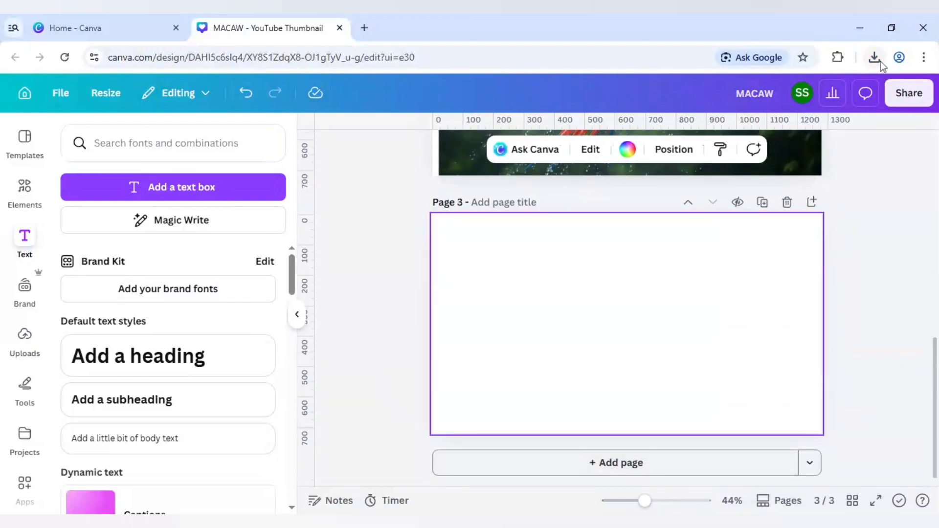
key(ctrl+v)
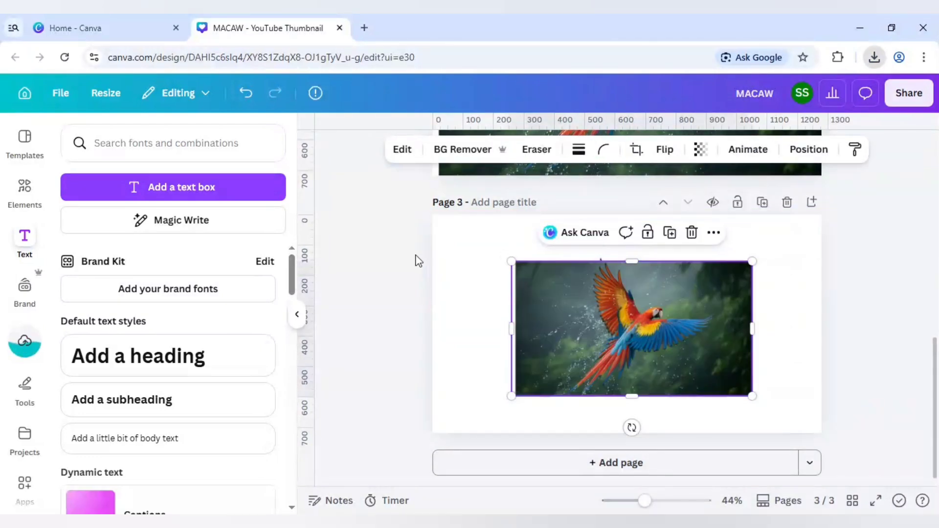
click(416, 256)
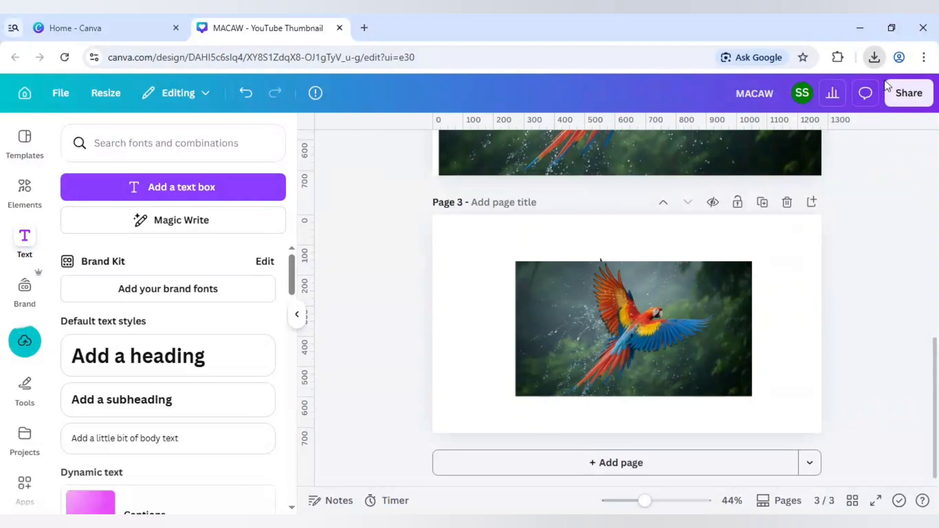
Move the macaw photo to page 3's upper-right corner and the black MACAW silhouette image to its lower-left corner
drag(642, 346, 706, 304)
click(559, 337)
drag(558, 336, 485, 379)
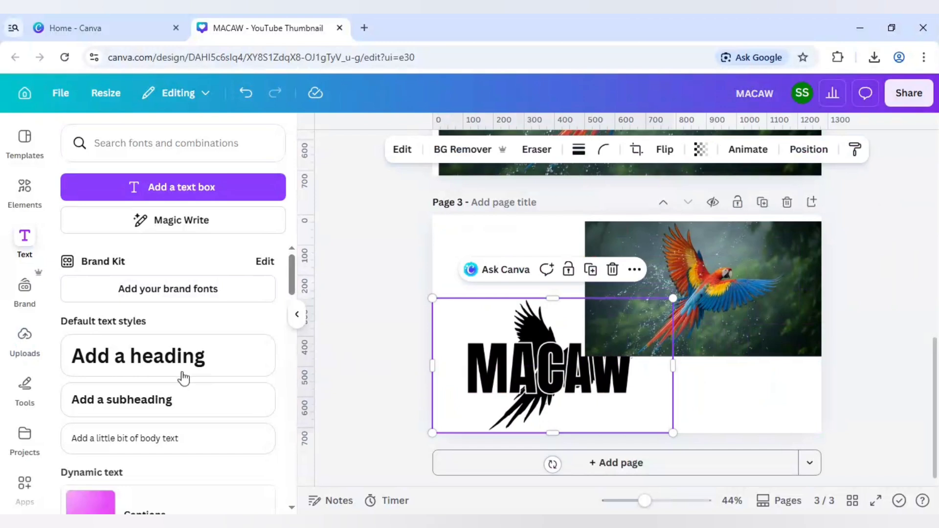
Search the Canva apps for "blend" and open the Blend Image app
click(25, 487)
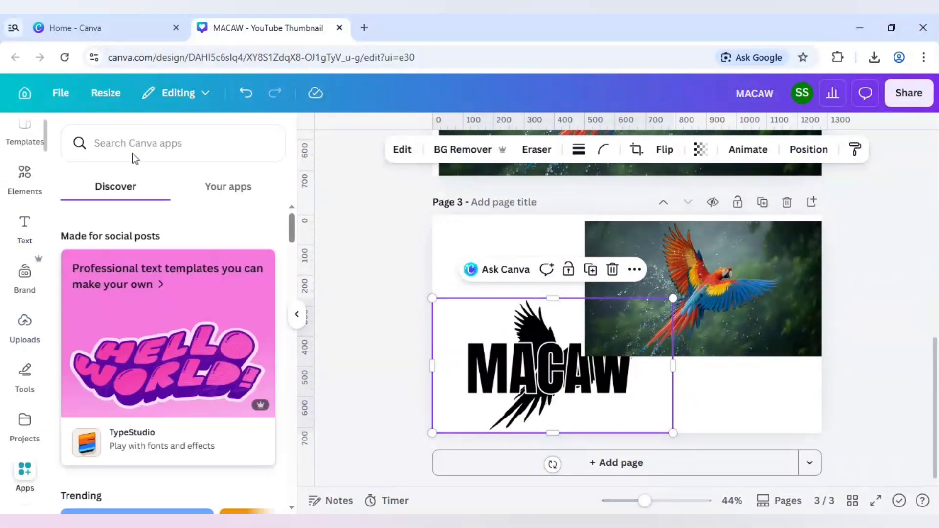
text(blend)
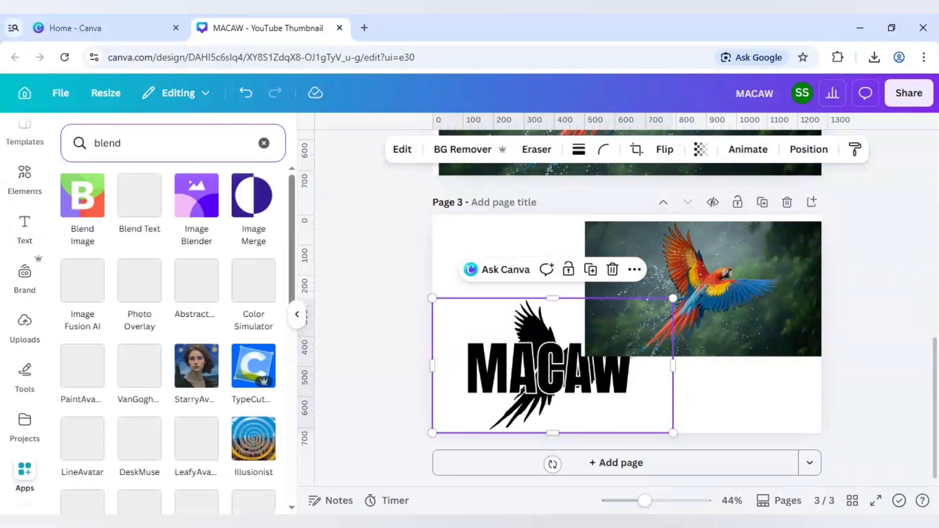
click(89, 208)
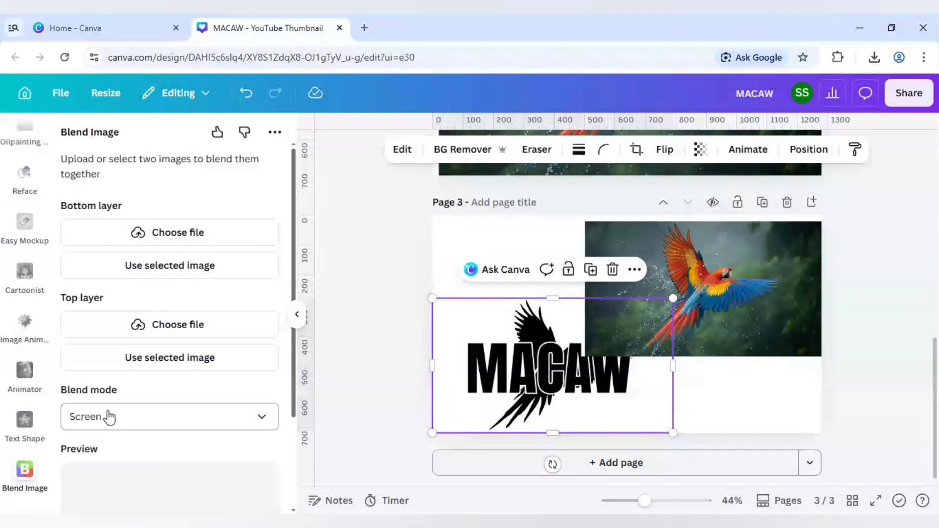
Blend the black MACAW silhouette image as the bottom layer with the macaw photo as the top layer in Screen mode
click(184, 266)
click(703, 300)
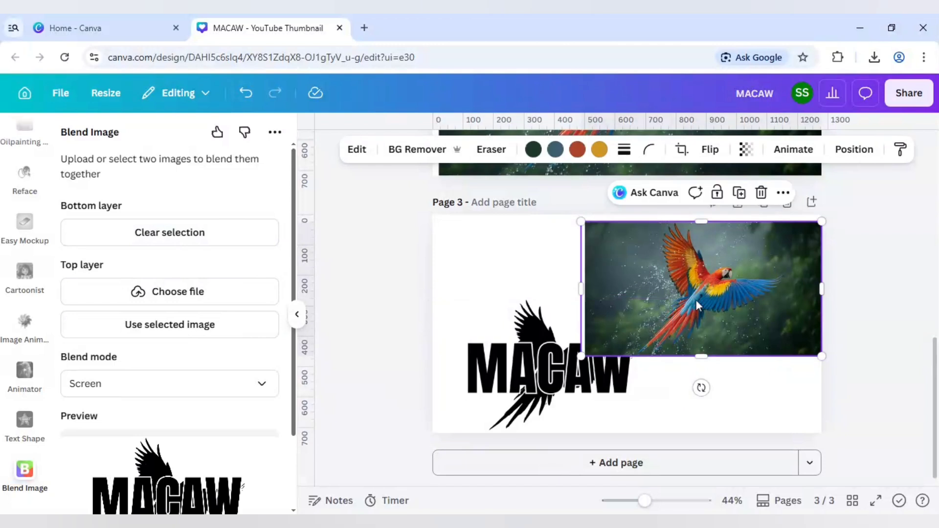
click(164, 328)
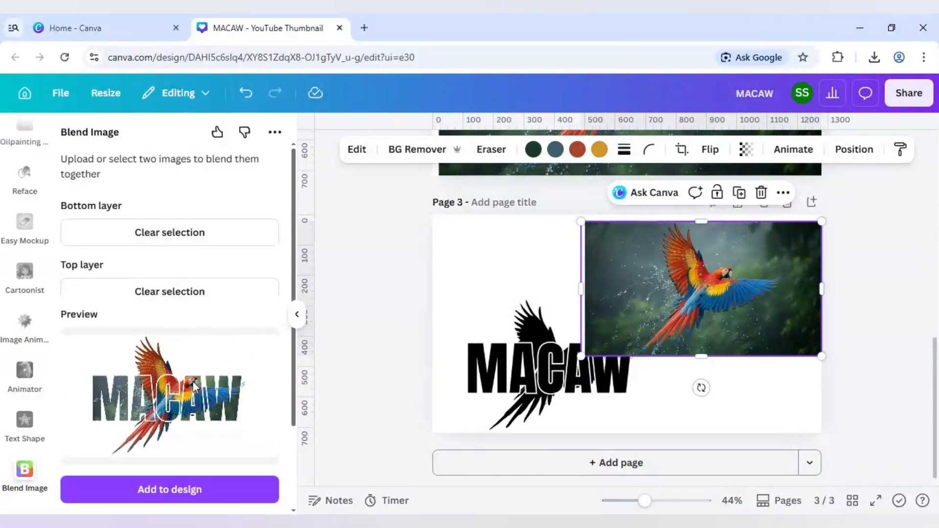
Add the blended image to a new fourth page and enlarge it to fill the page
click(659, 471)
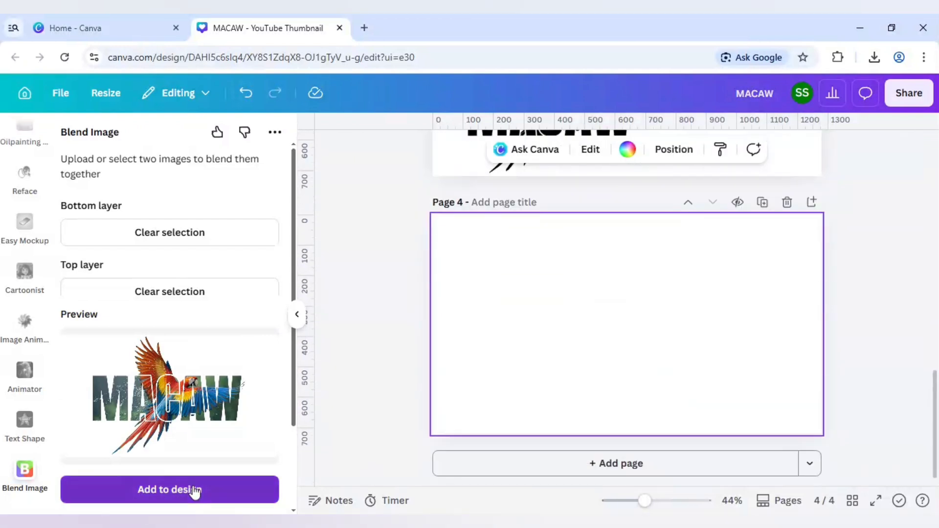
drag(662, 344, 548, 271)
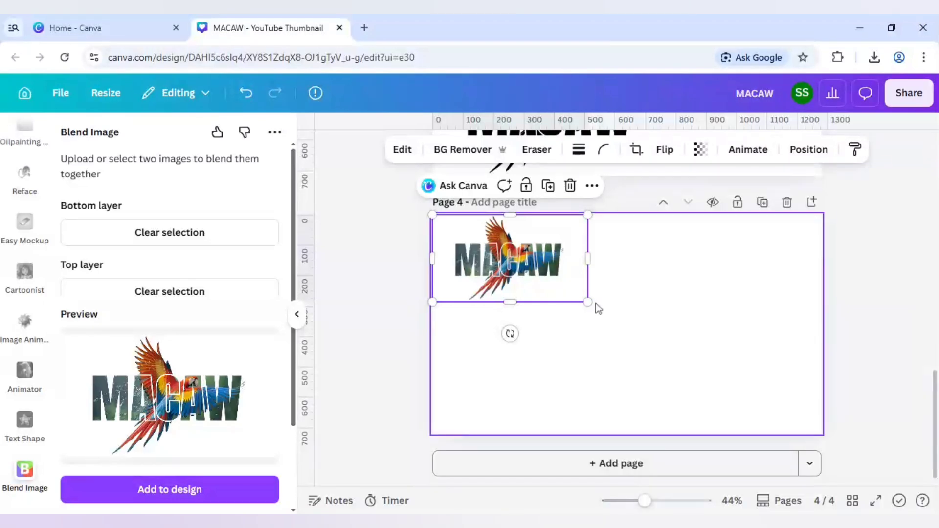
drag(588, 302, 822, 436)
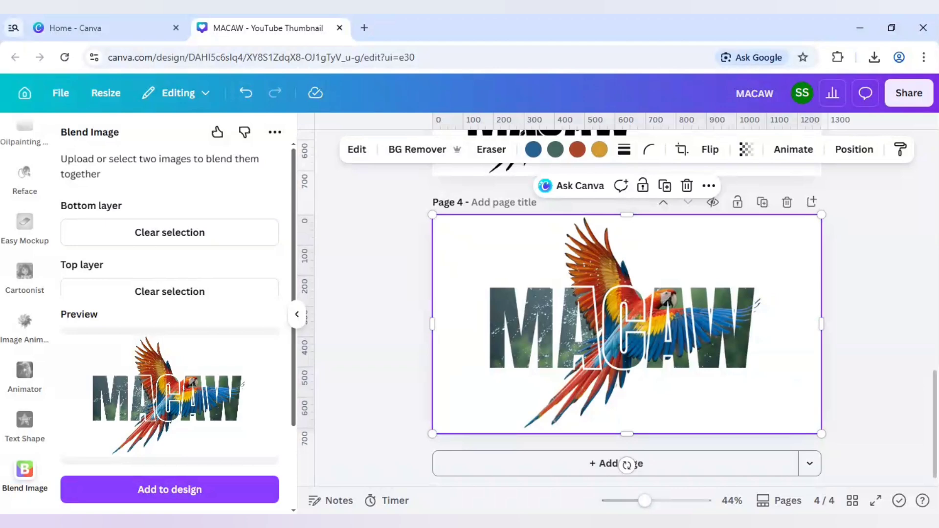
Set the saturation of the blended macaw image on page 4 to 85
click(357, 150)
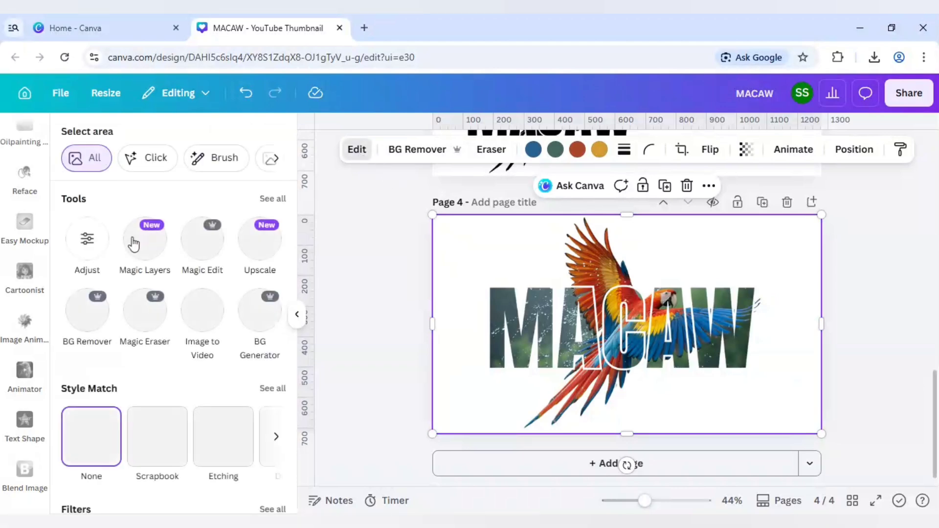
click(88, 240)
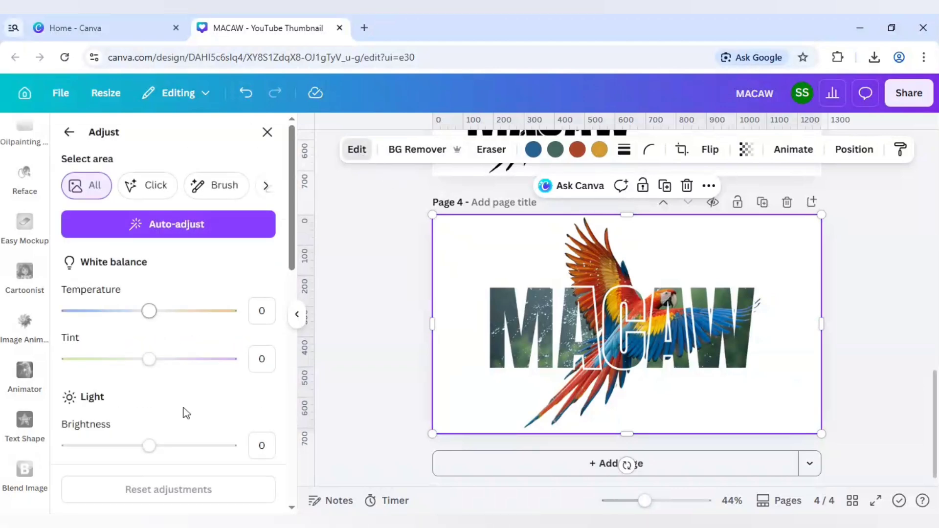
scroll(187, 413, down, 10)
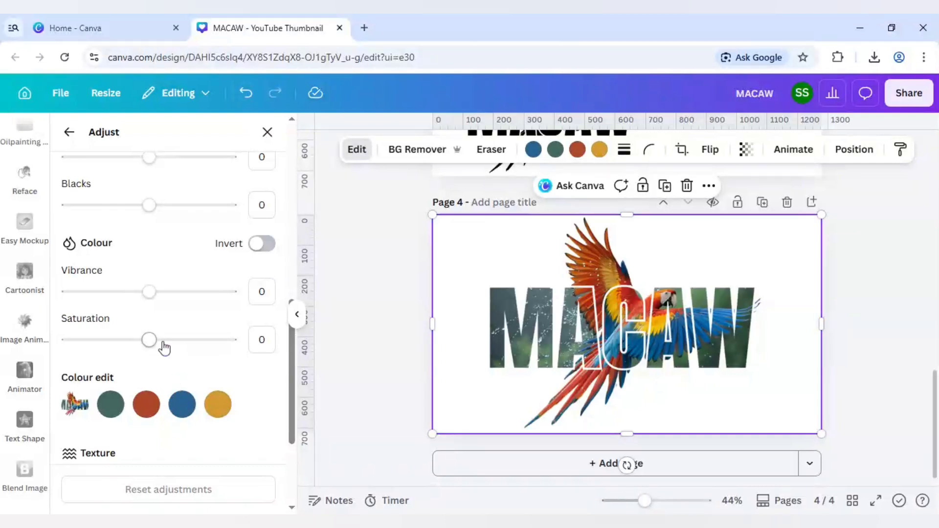
click(163, 341)
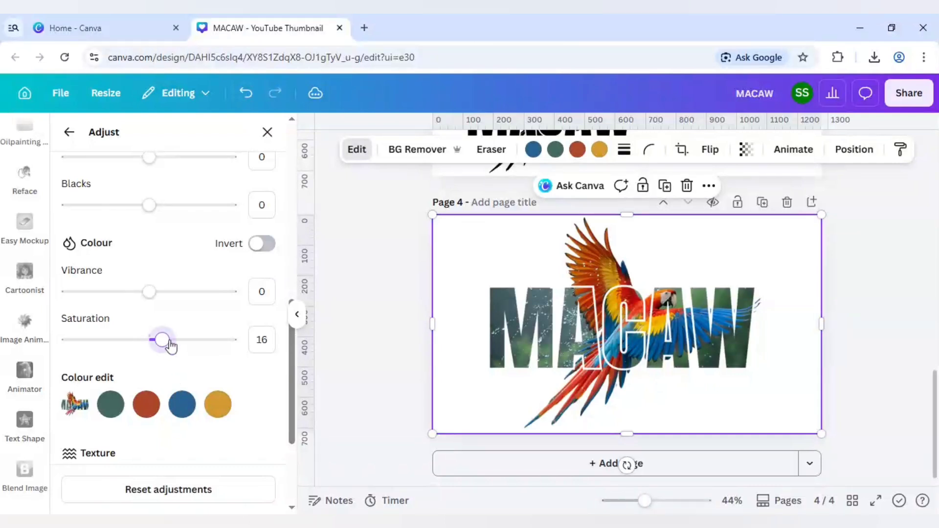
click(174, 342)
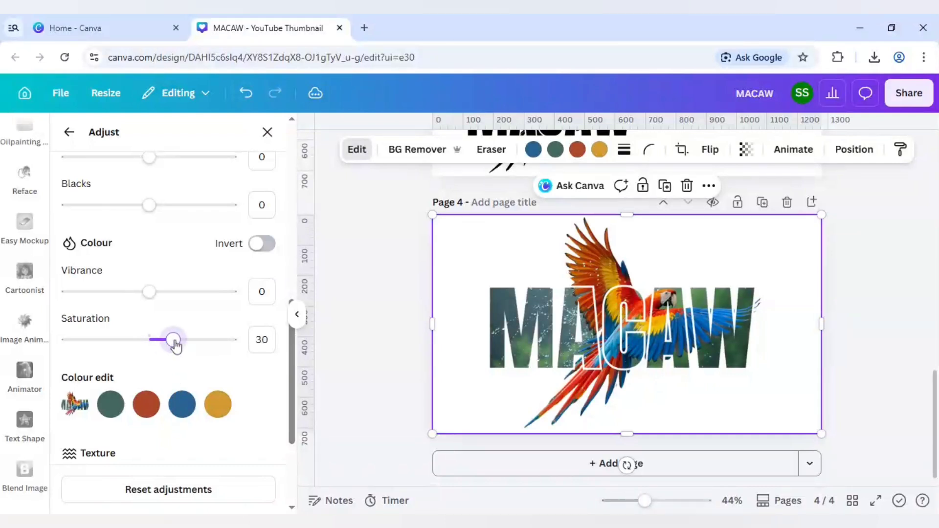
click(184, 342)
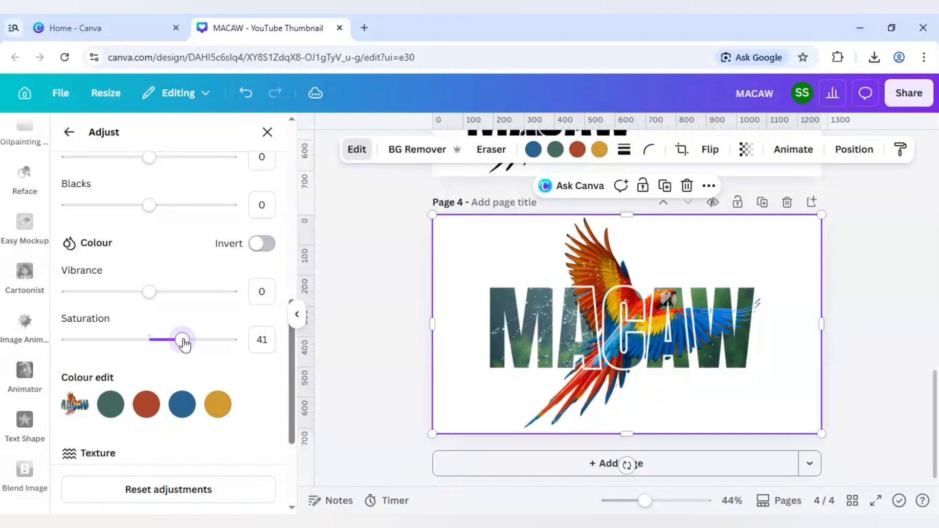
click(197, 342)
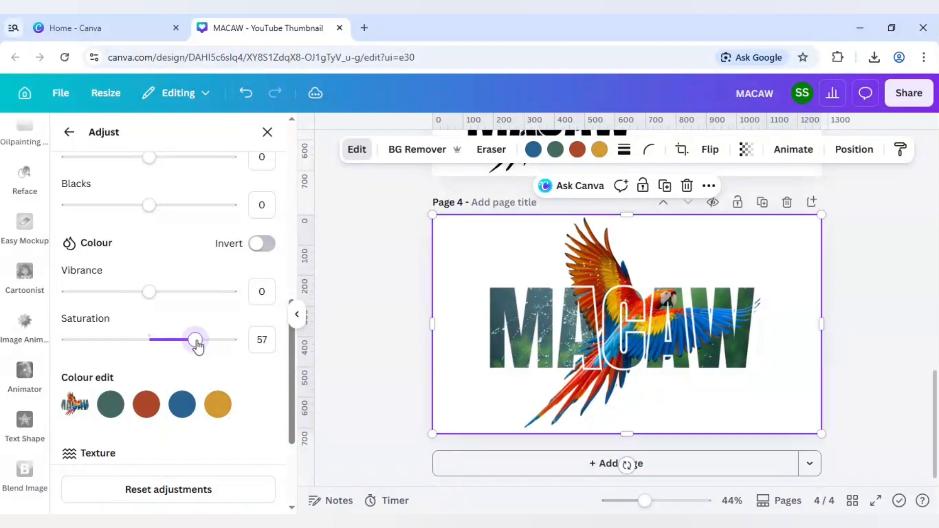
click(219, 342)
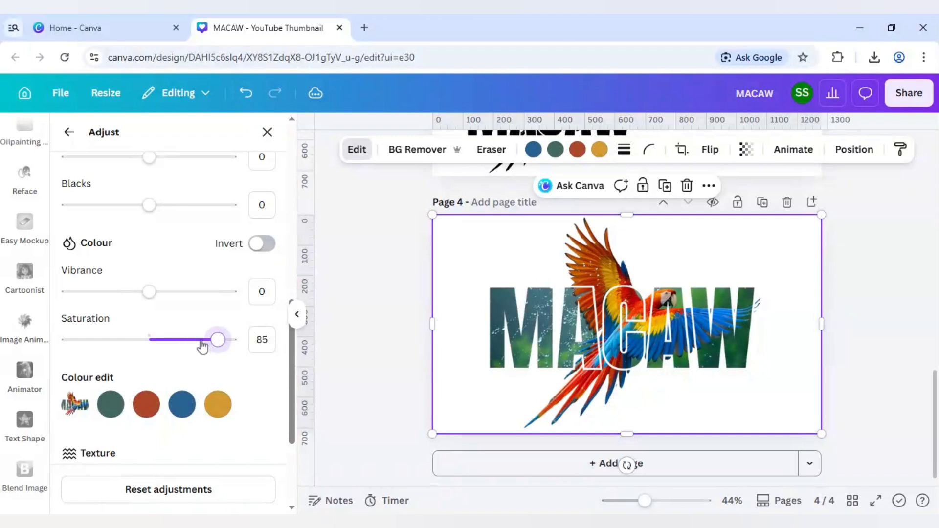
Set the highlights of the blended image to 26 and raise its contrast slightly
scroll(186, 344, up, 4)
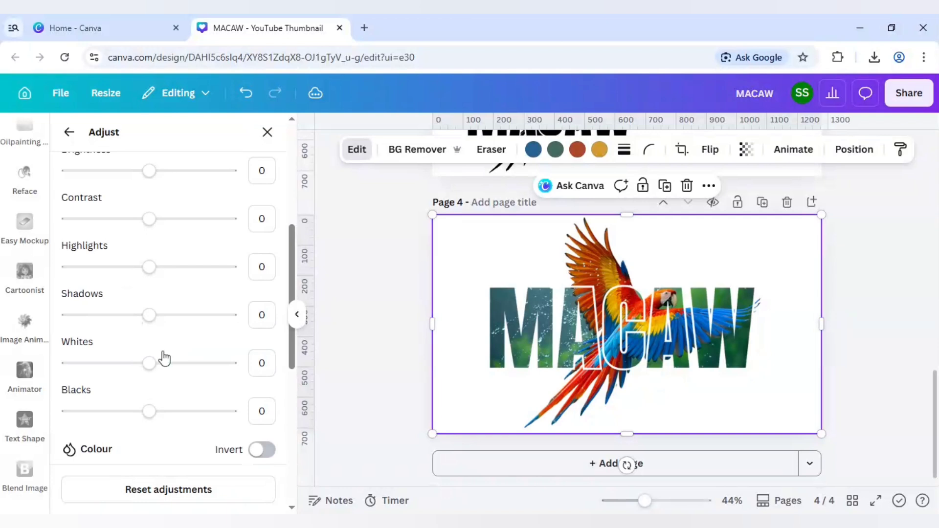
click(163, 268)
drag(163, 268, 171, 270)
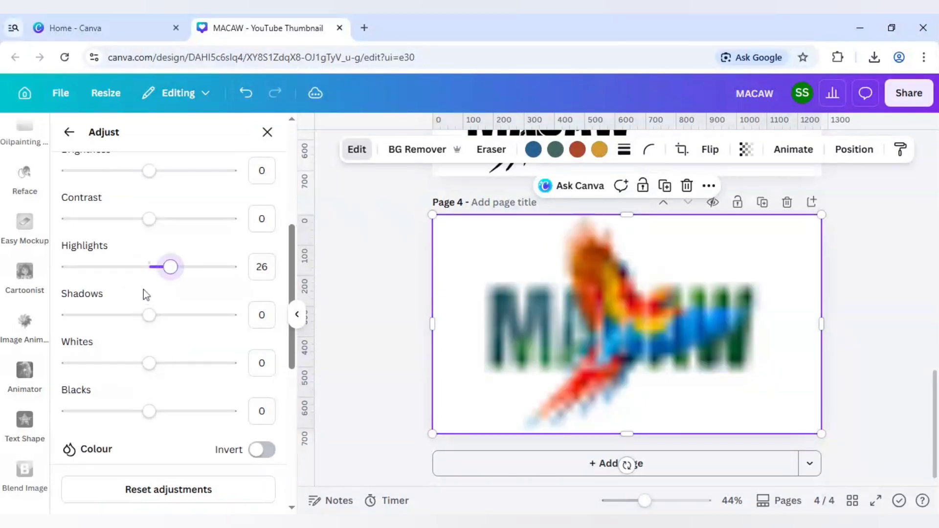
click(163, 223)
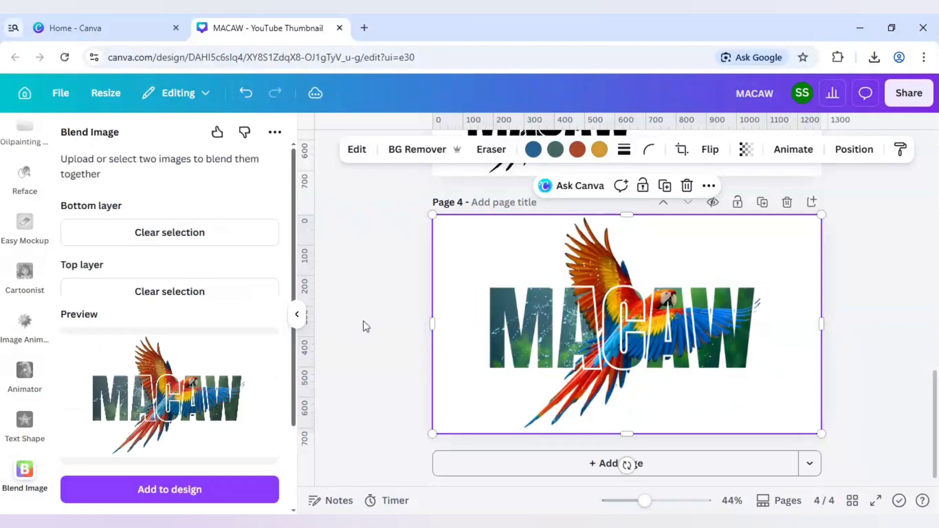
click(362, 325)
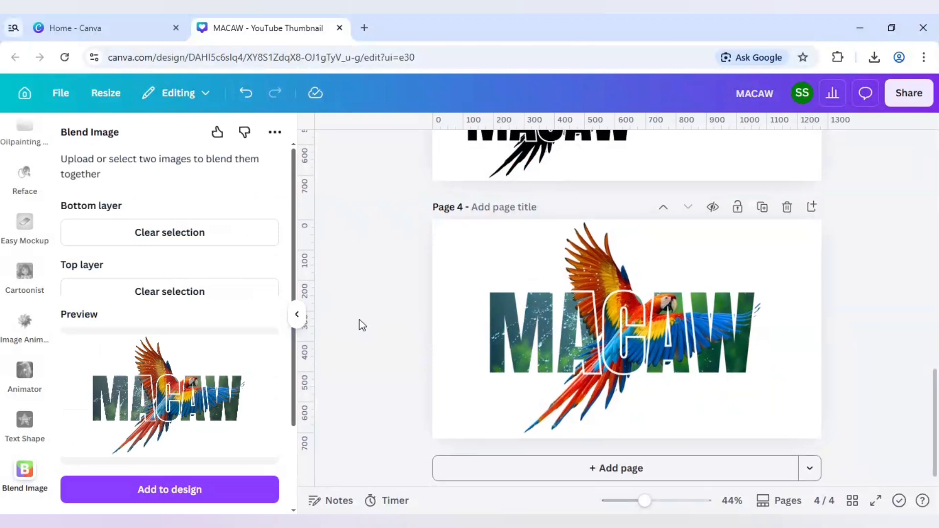
scroll(362, 325, up, 4)
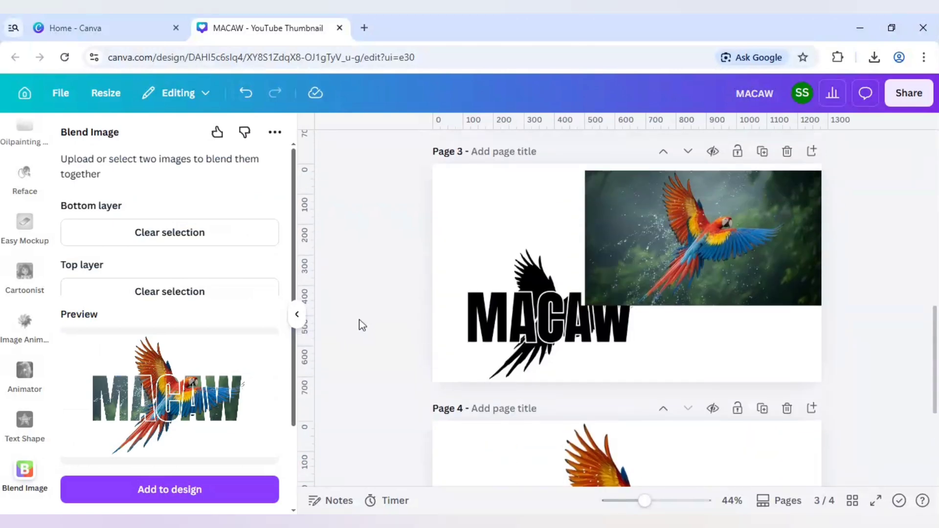
scroll(362, 325, down, 3)
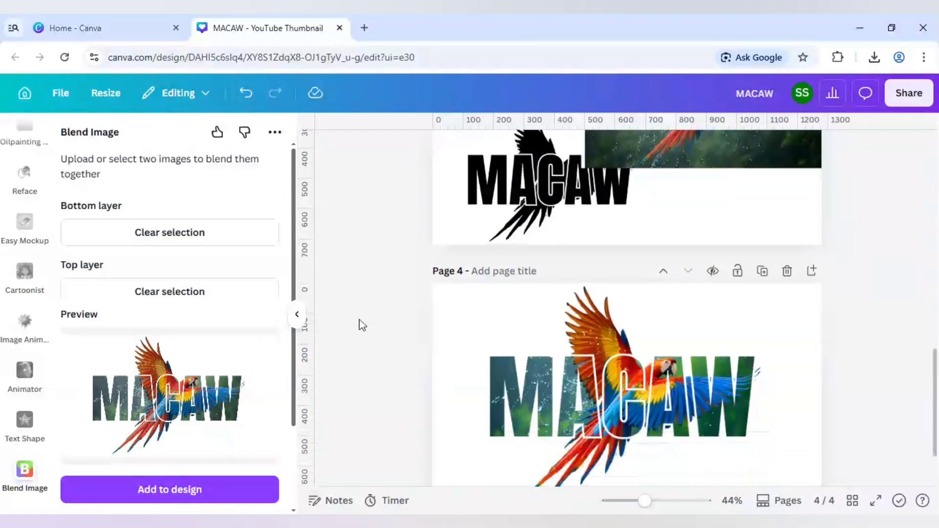